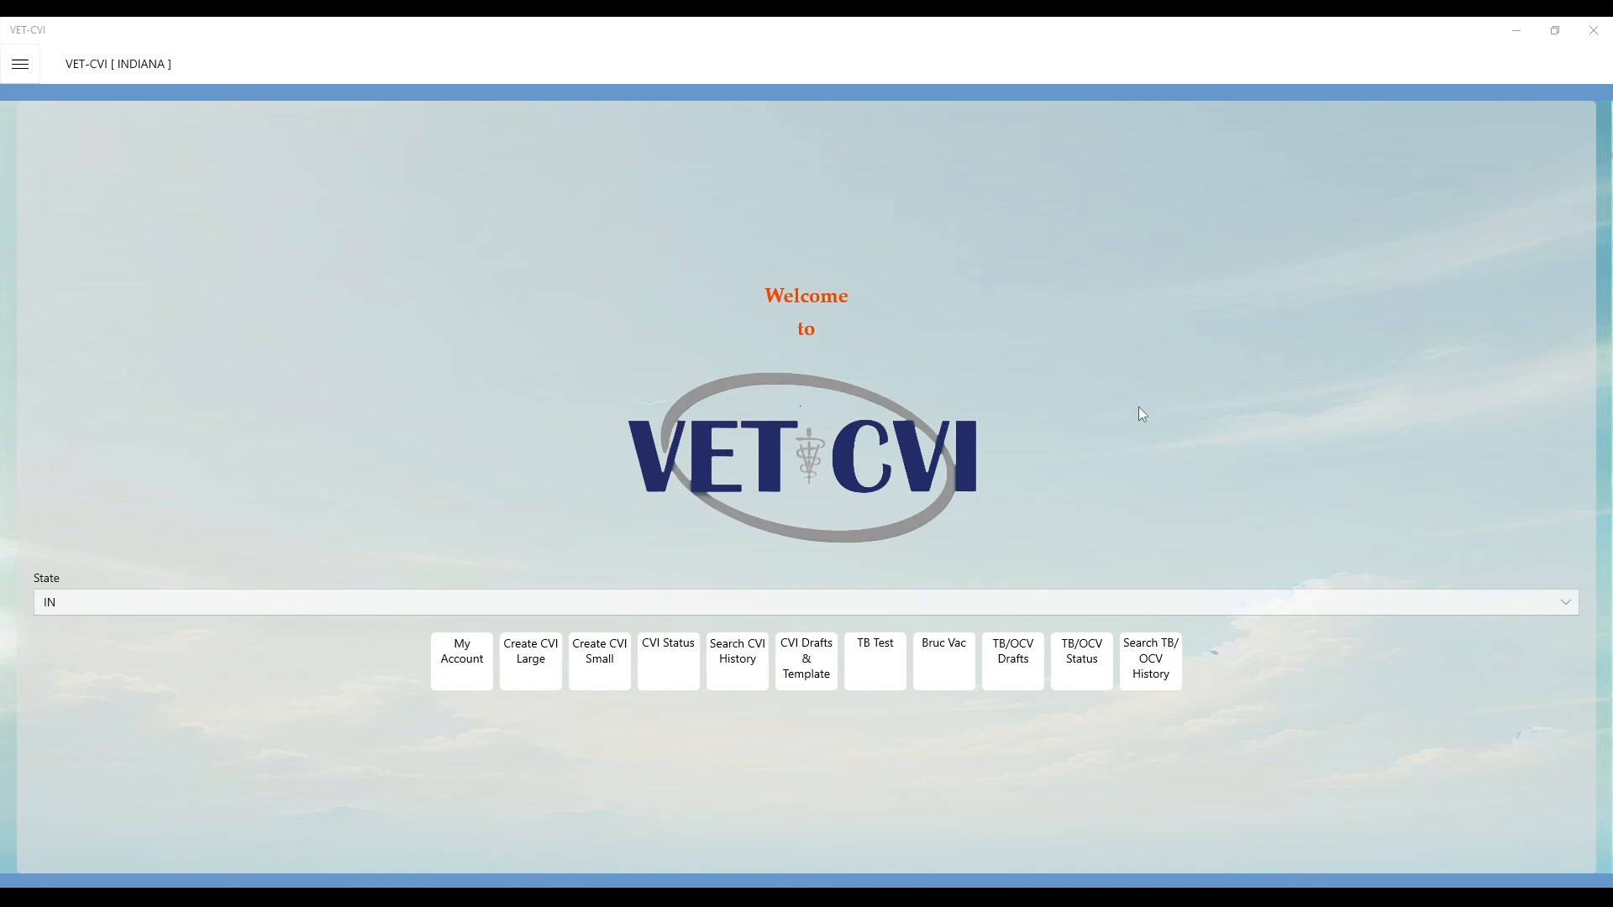
# Open the account's import field order customization and compare it with the Copy of Large Animal Example workbook in Excel
pyautogui.click(464, 685)
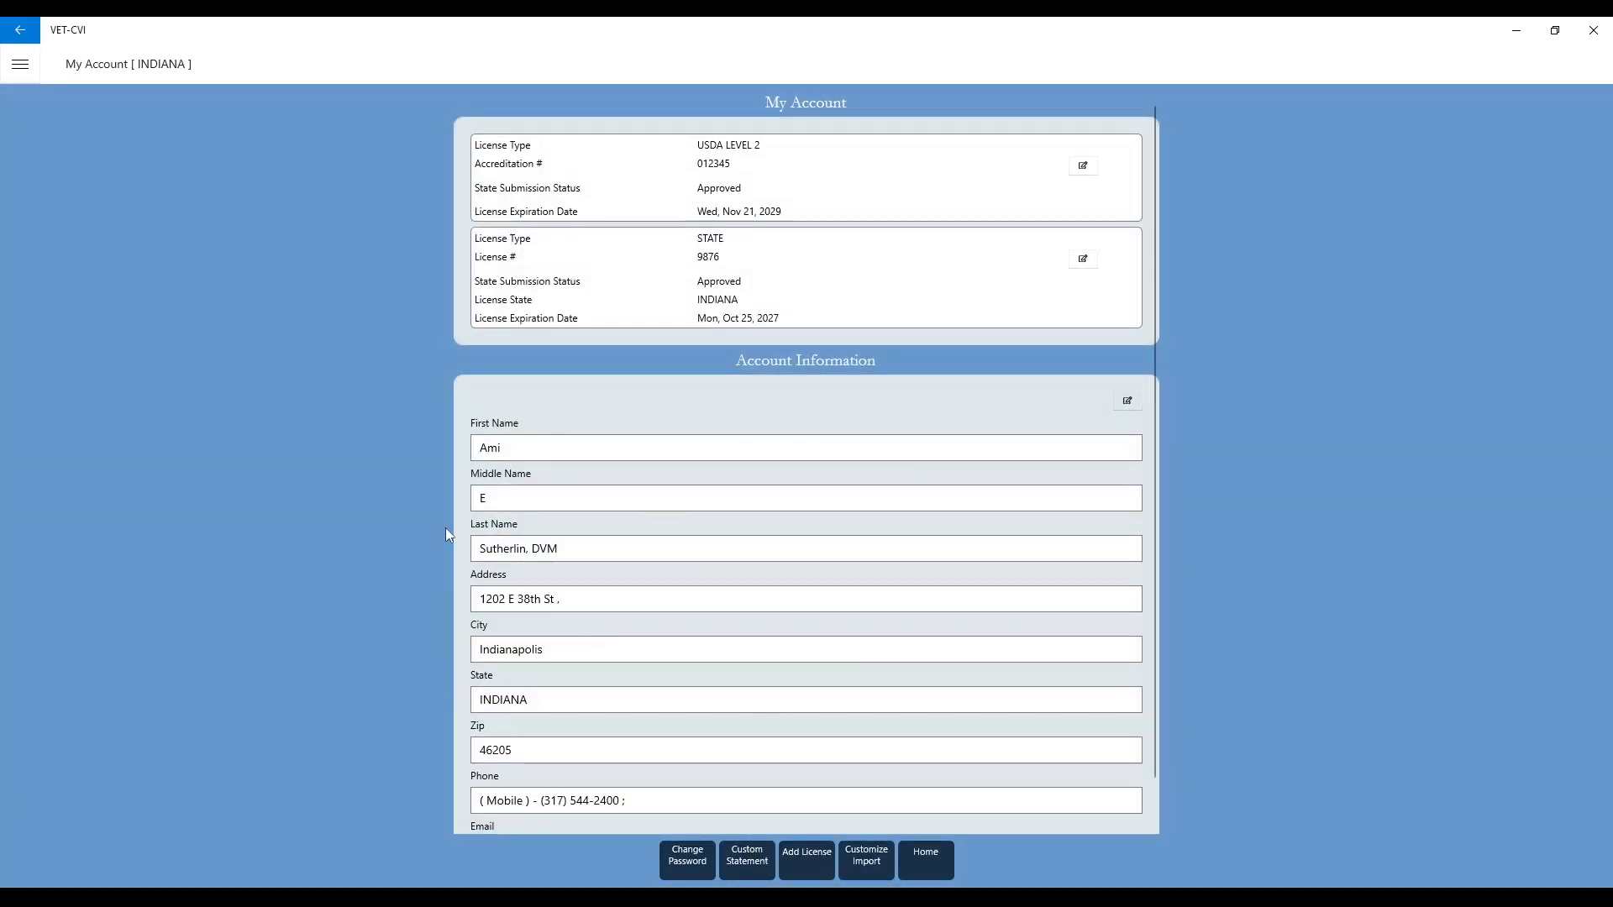
pyautogui.click(864, 875)
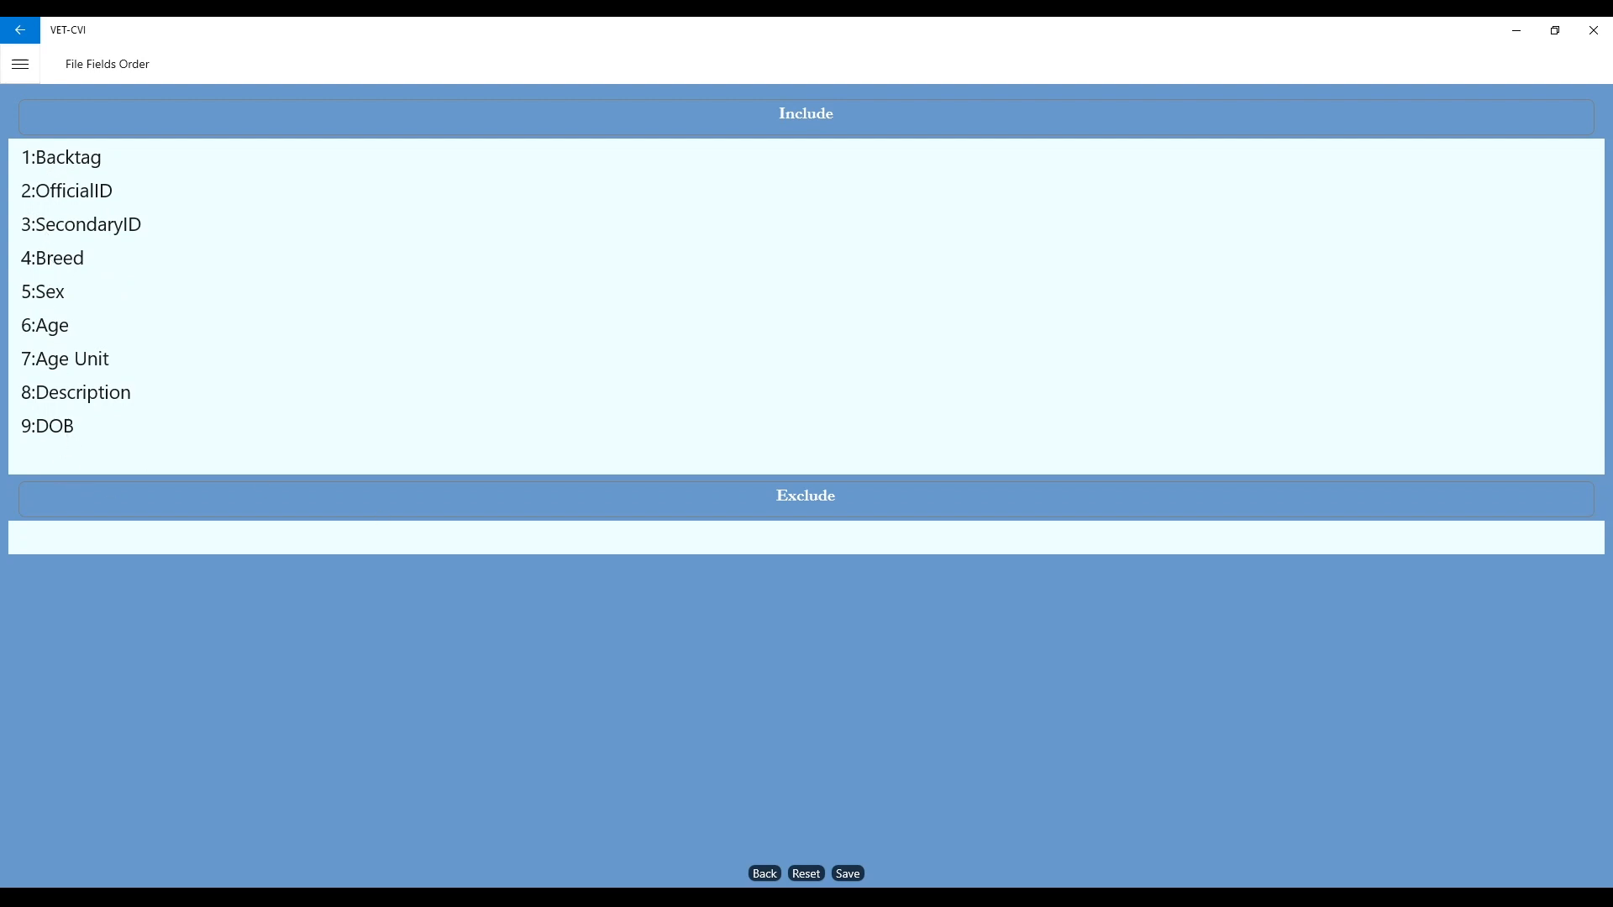
pyautogui.moveTo(637, 899)
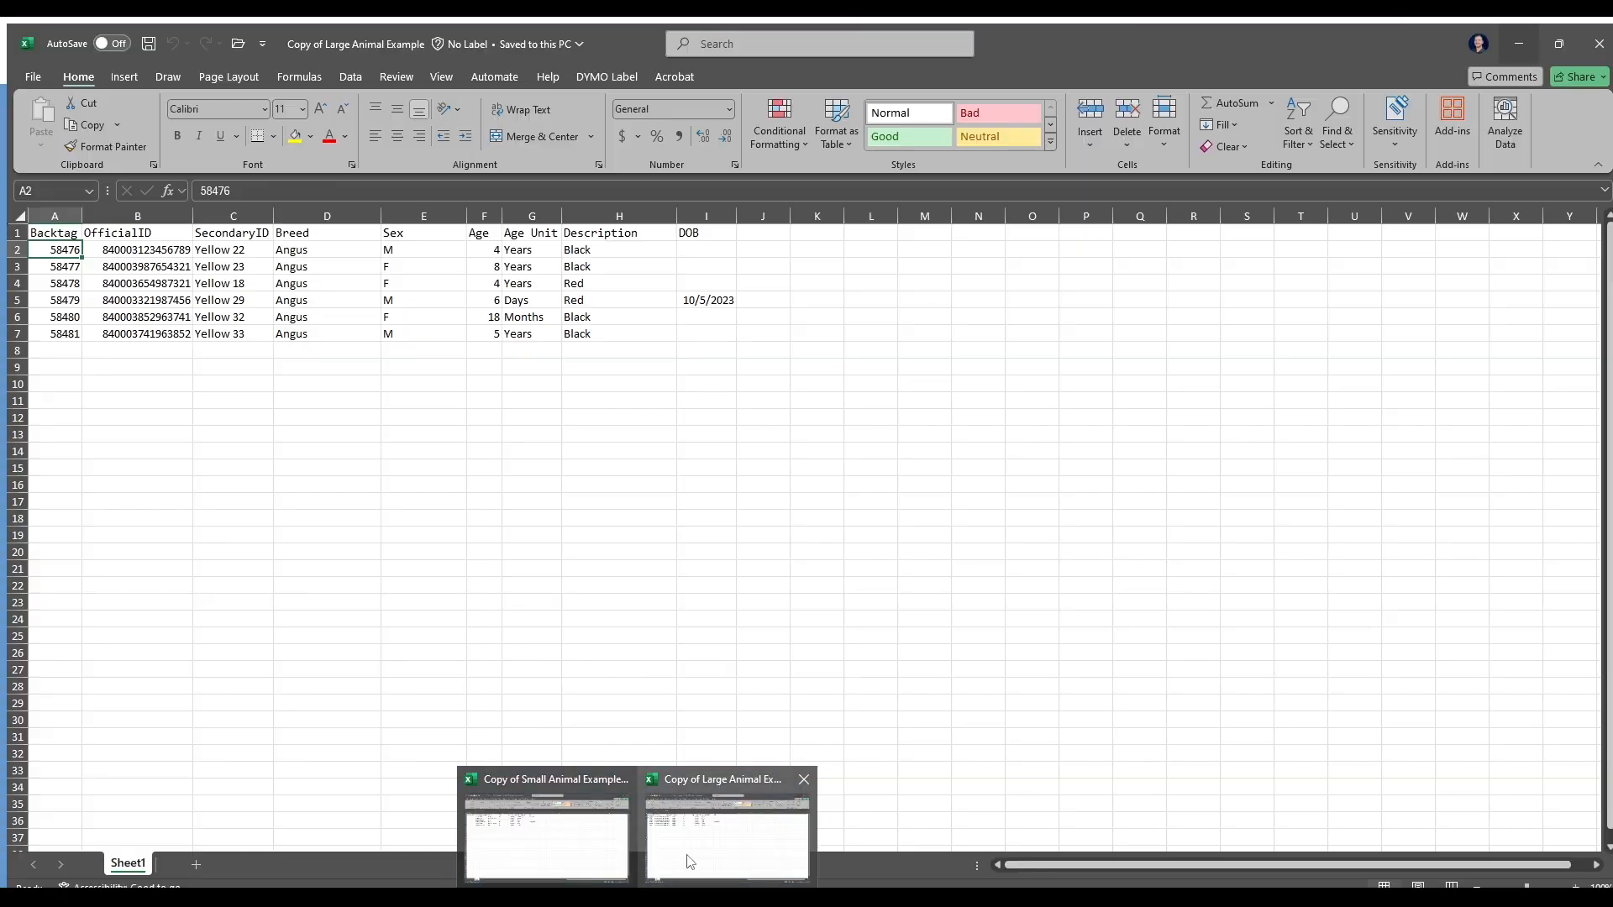
pyautogui.click(687, 855)
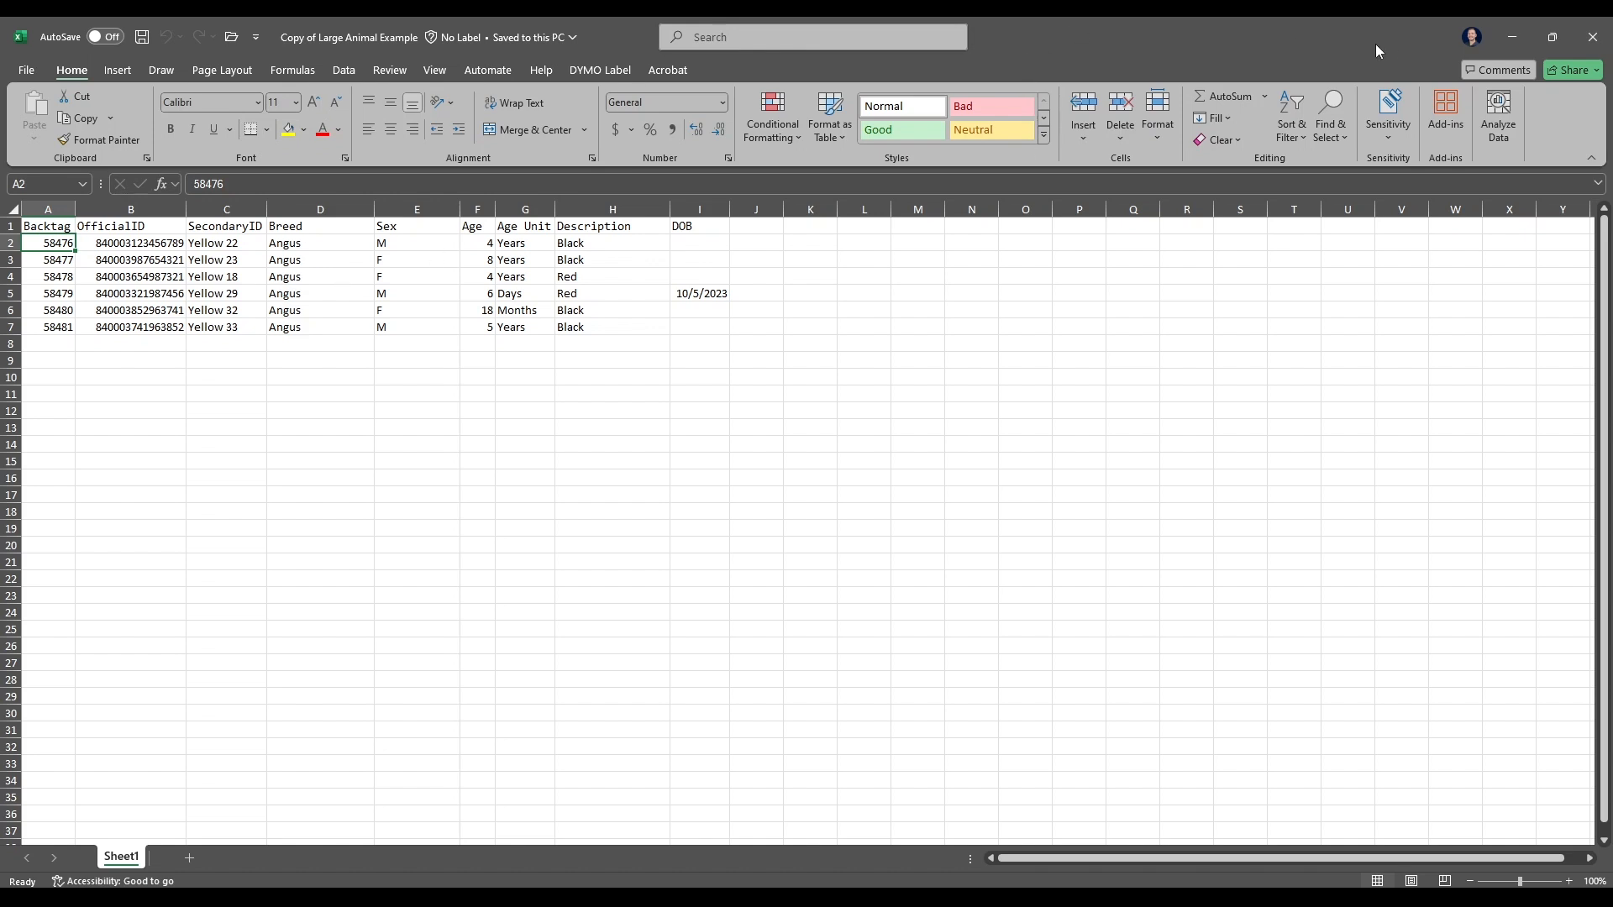
pyautogui.click(1514, 37)
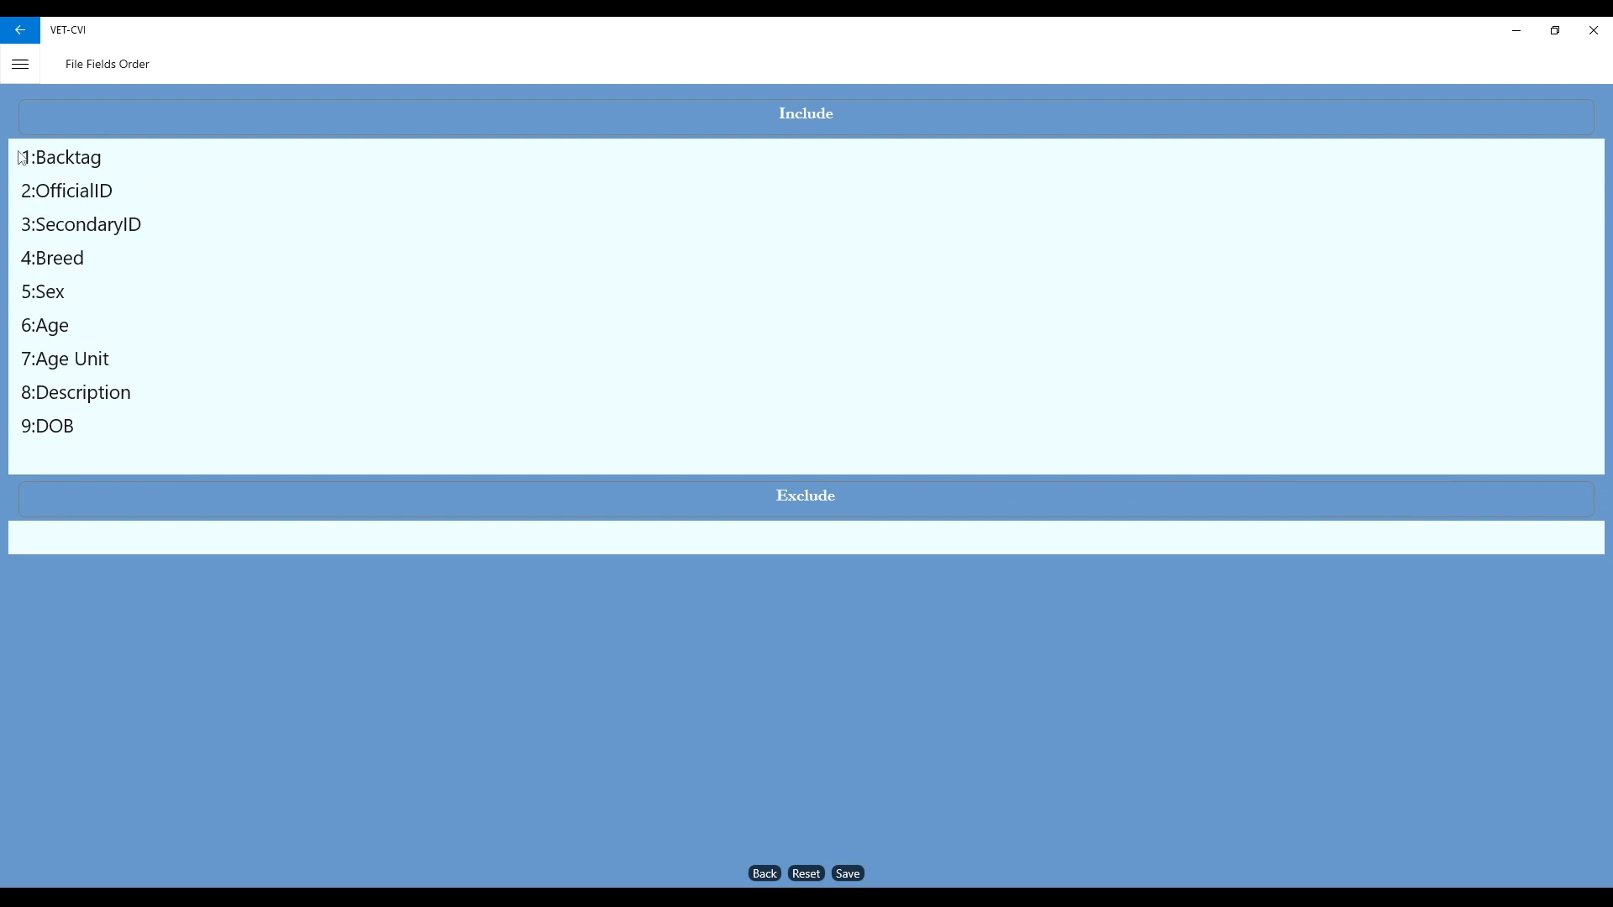
# Exclude the Backtag and SecondaryID fields from the import file field order
pyautogui.moveTo(67, 171); pyautogui.dragTo(144, 553)
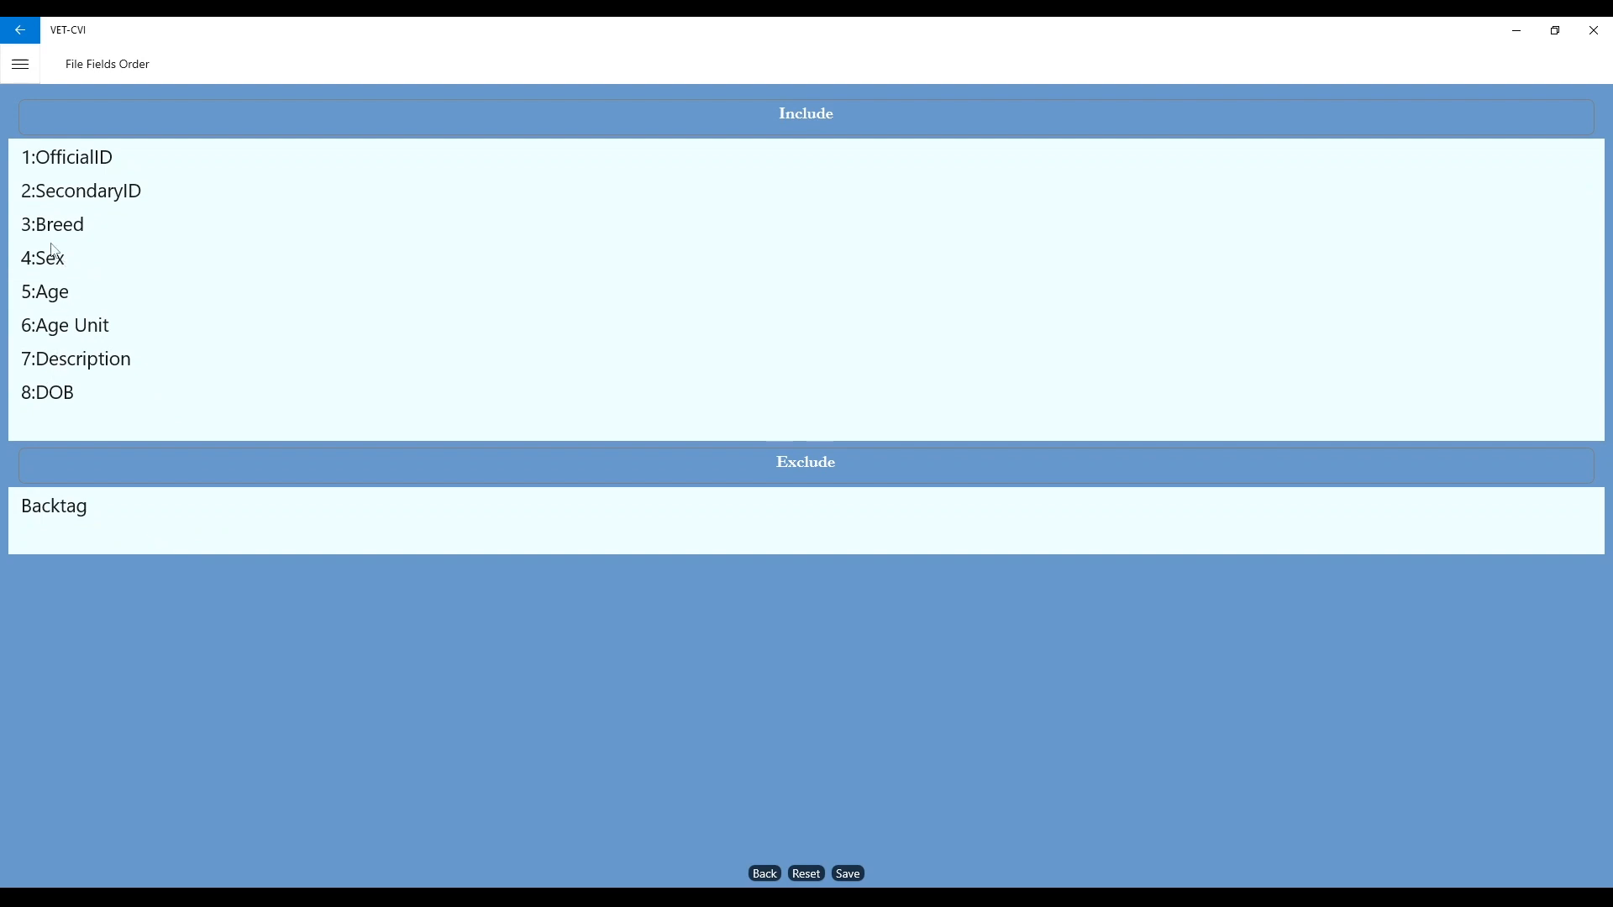
pyautogui.moveTo(71, 197); pyautogui.dragTo(116, 555)
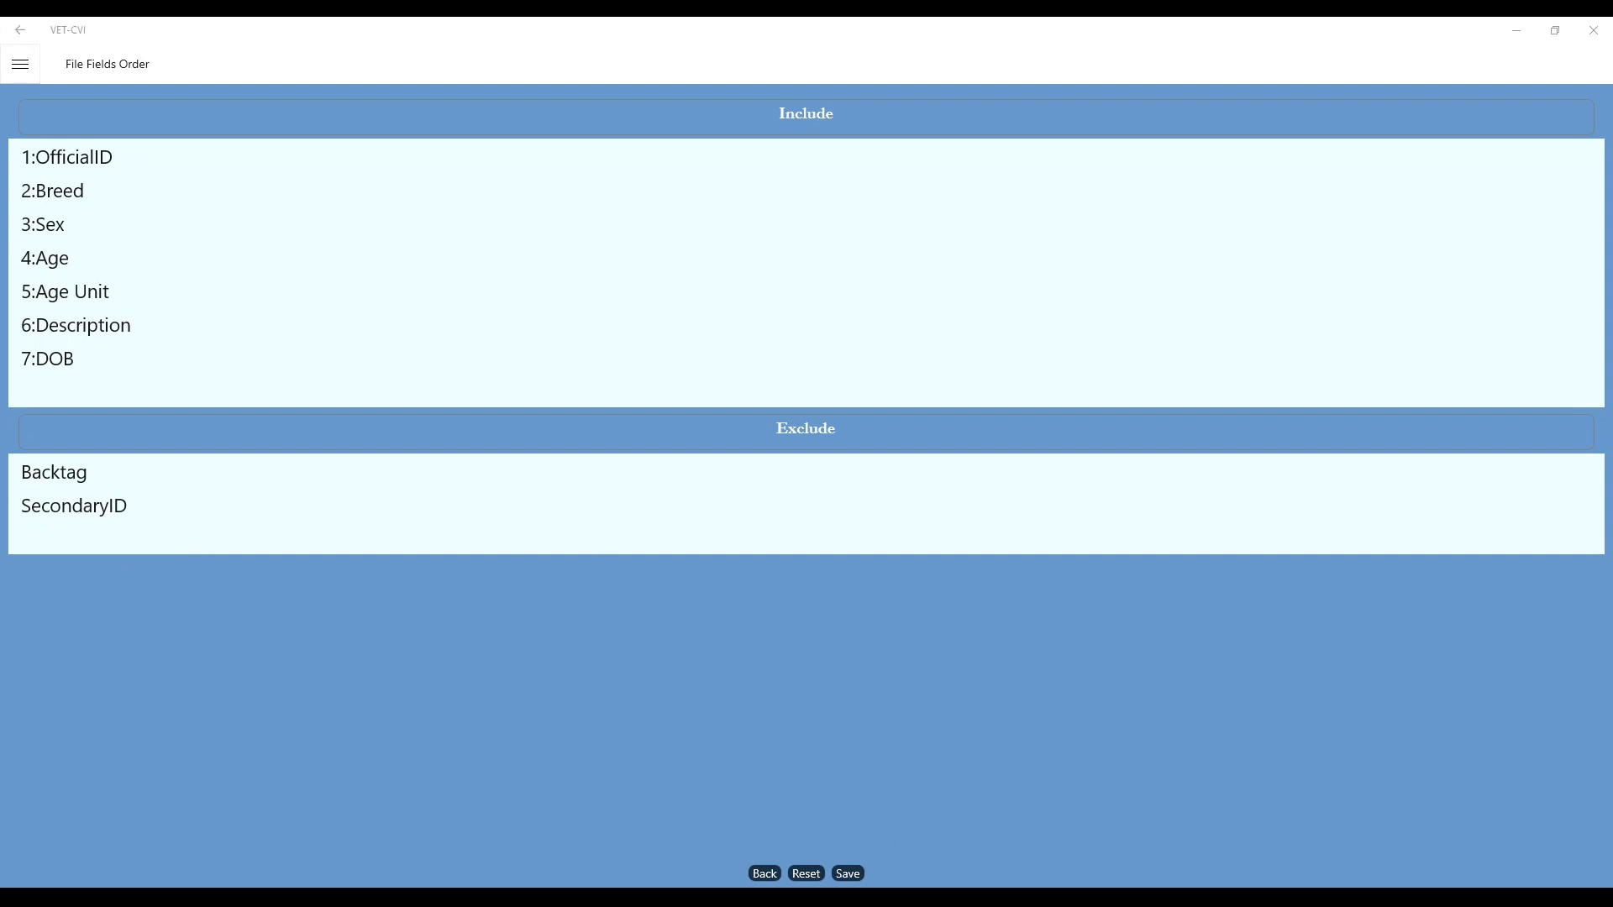
# Switch to Excel, restore the large animal workbook to a smaller window and delete its Backtag and SecondaryID columns
pyautogui.click(672, 845)
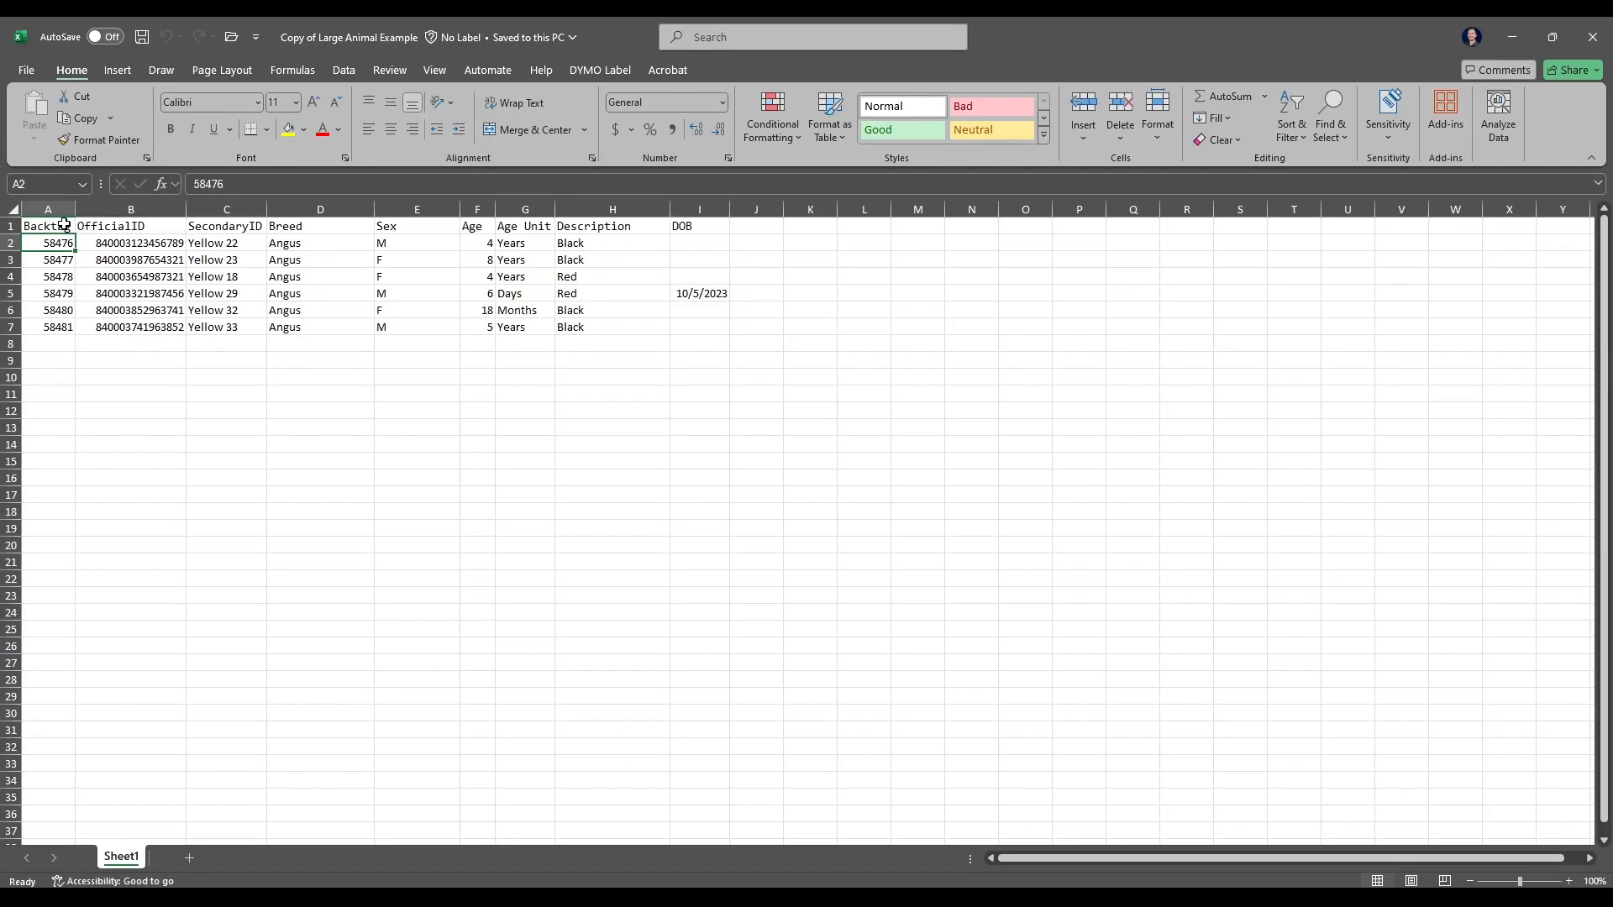
pyautogui.moveTo(1113, 34); pyautogui.dragTo(936, 89)
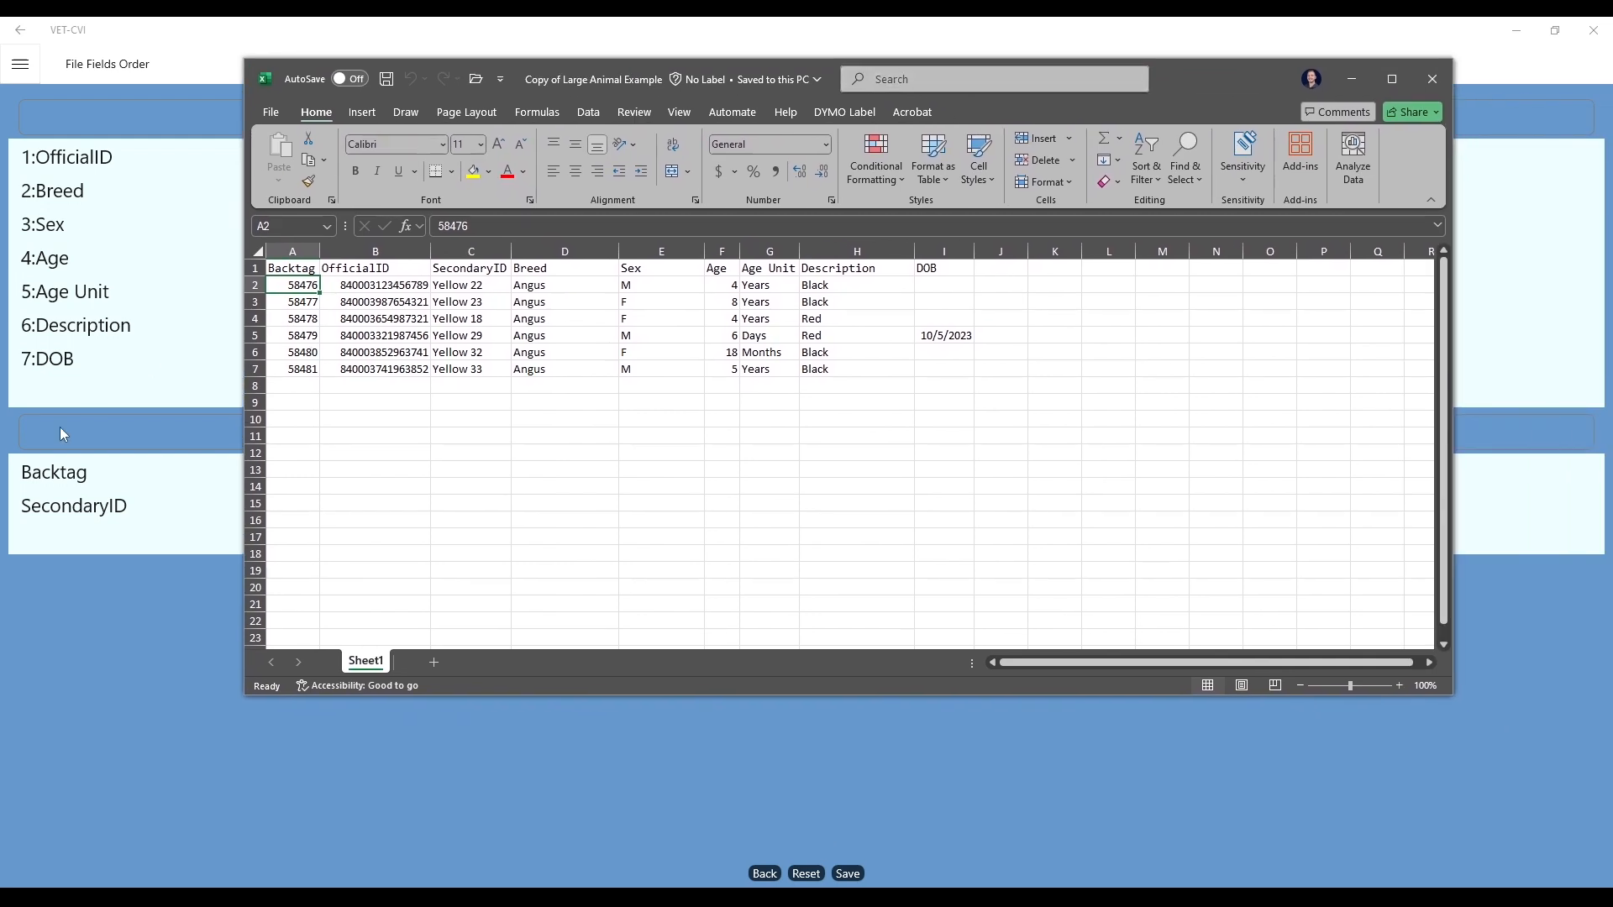
pyautogui.click(300, 252)
pyautogui.rightClick(300, 252)
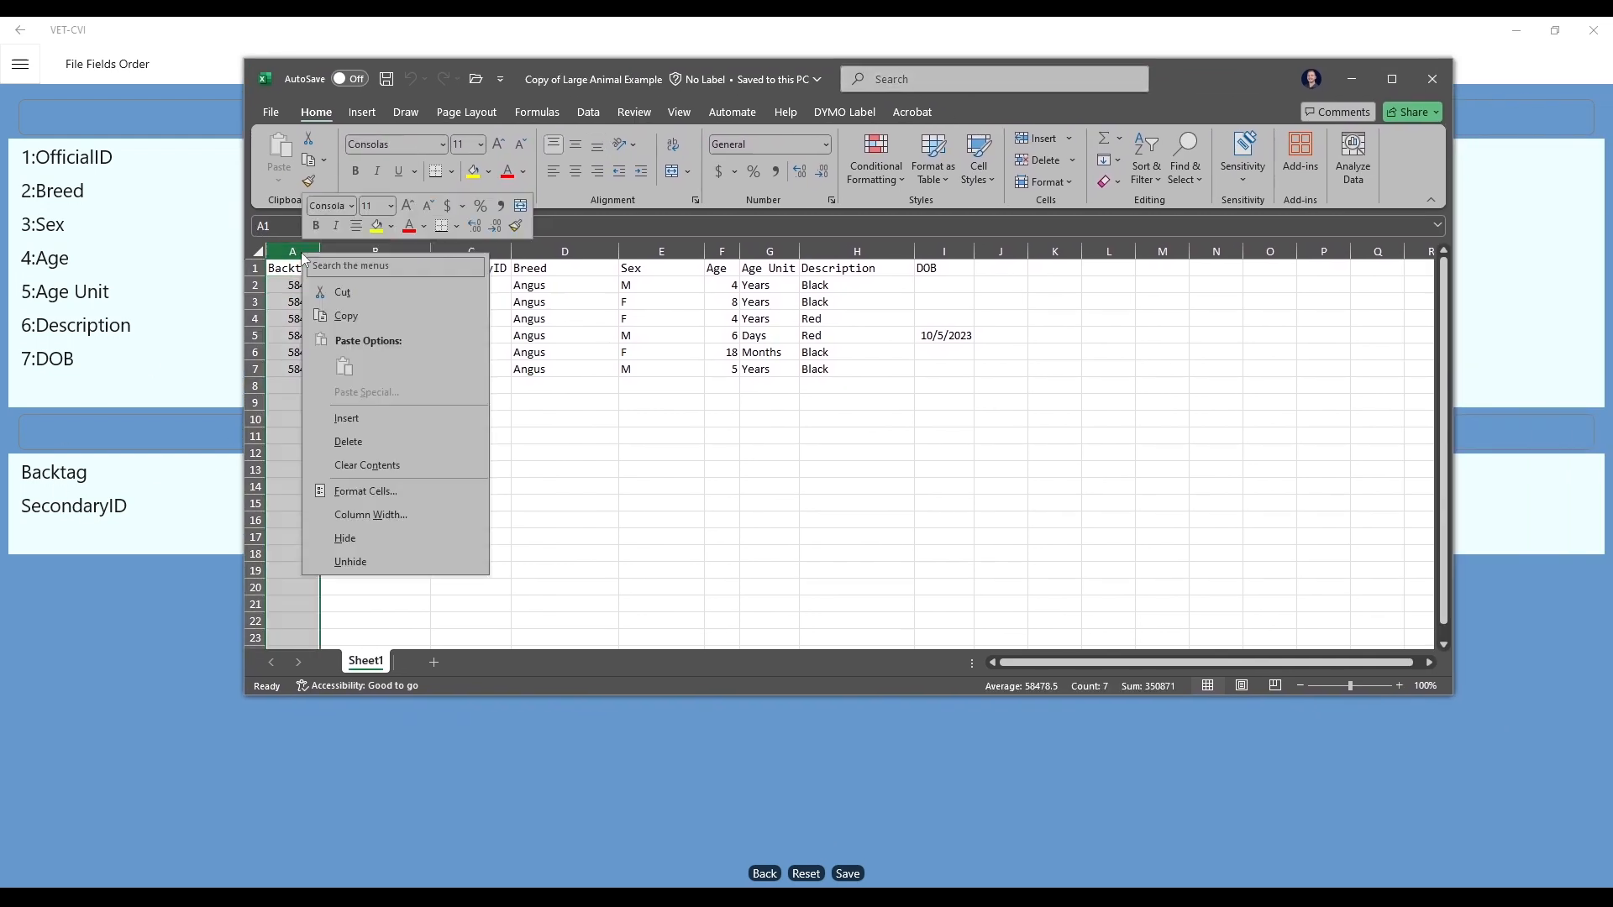
pyautogui.click(365, 444)
pyautogui.click(417, 251)
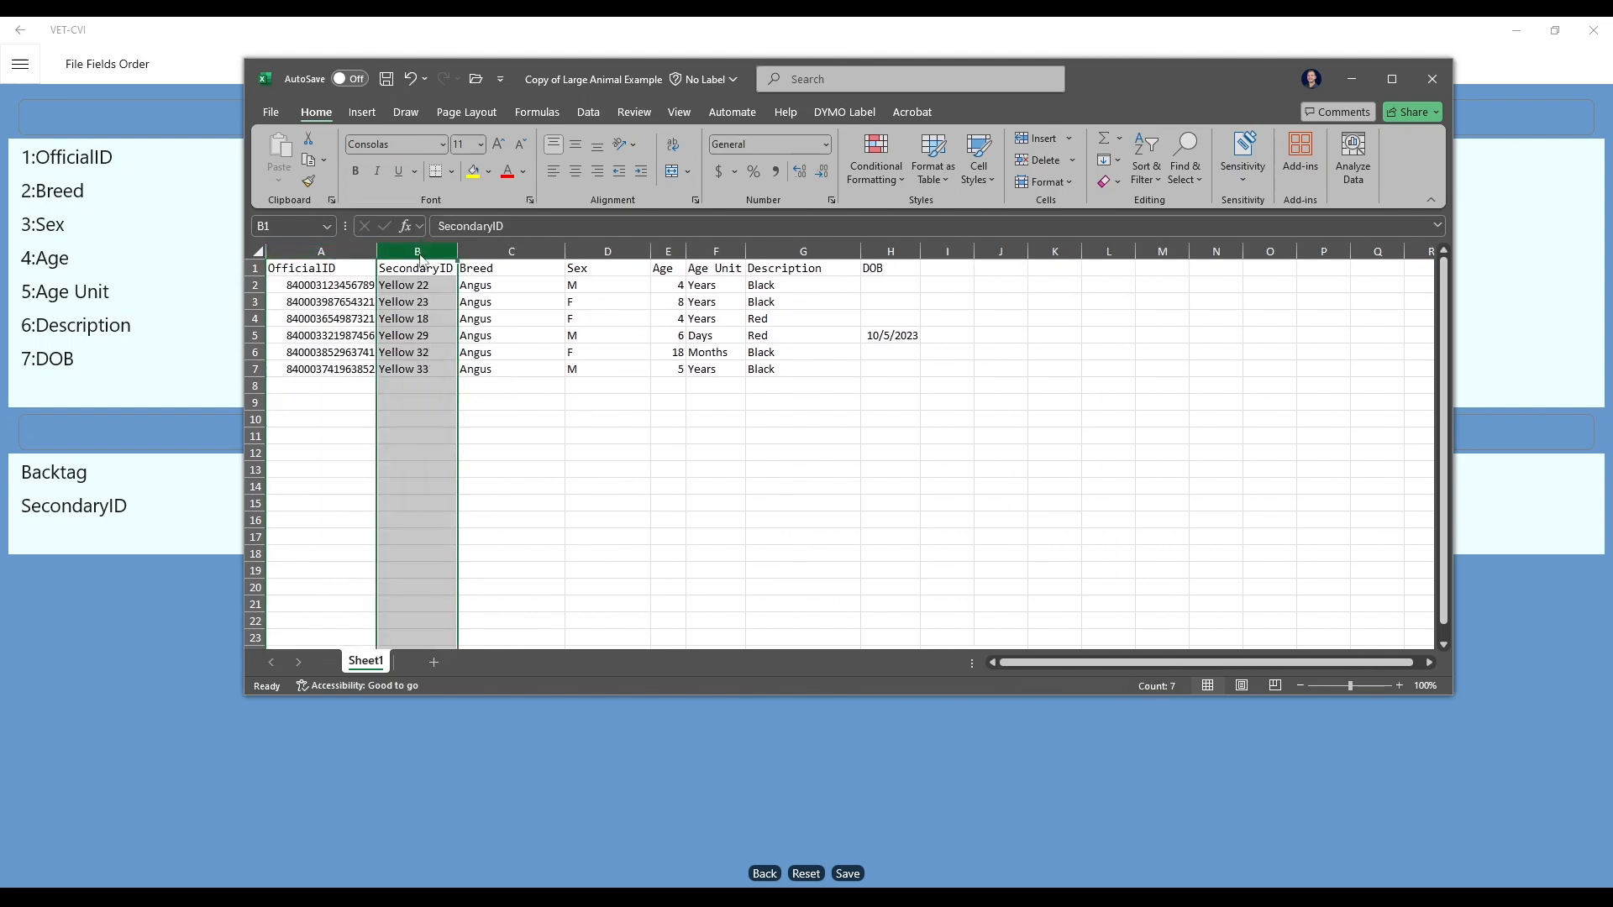
pyautogui.rightClick(421, 253)
pyautogui.click(487, 445)
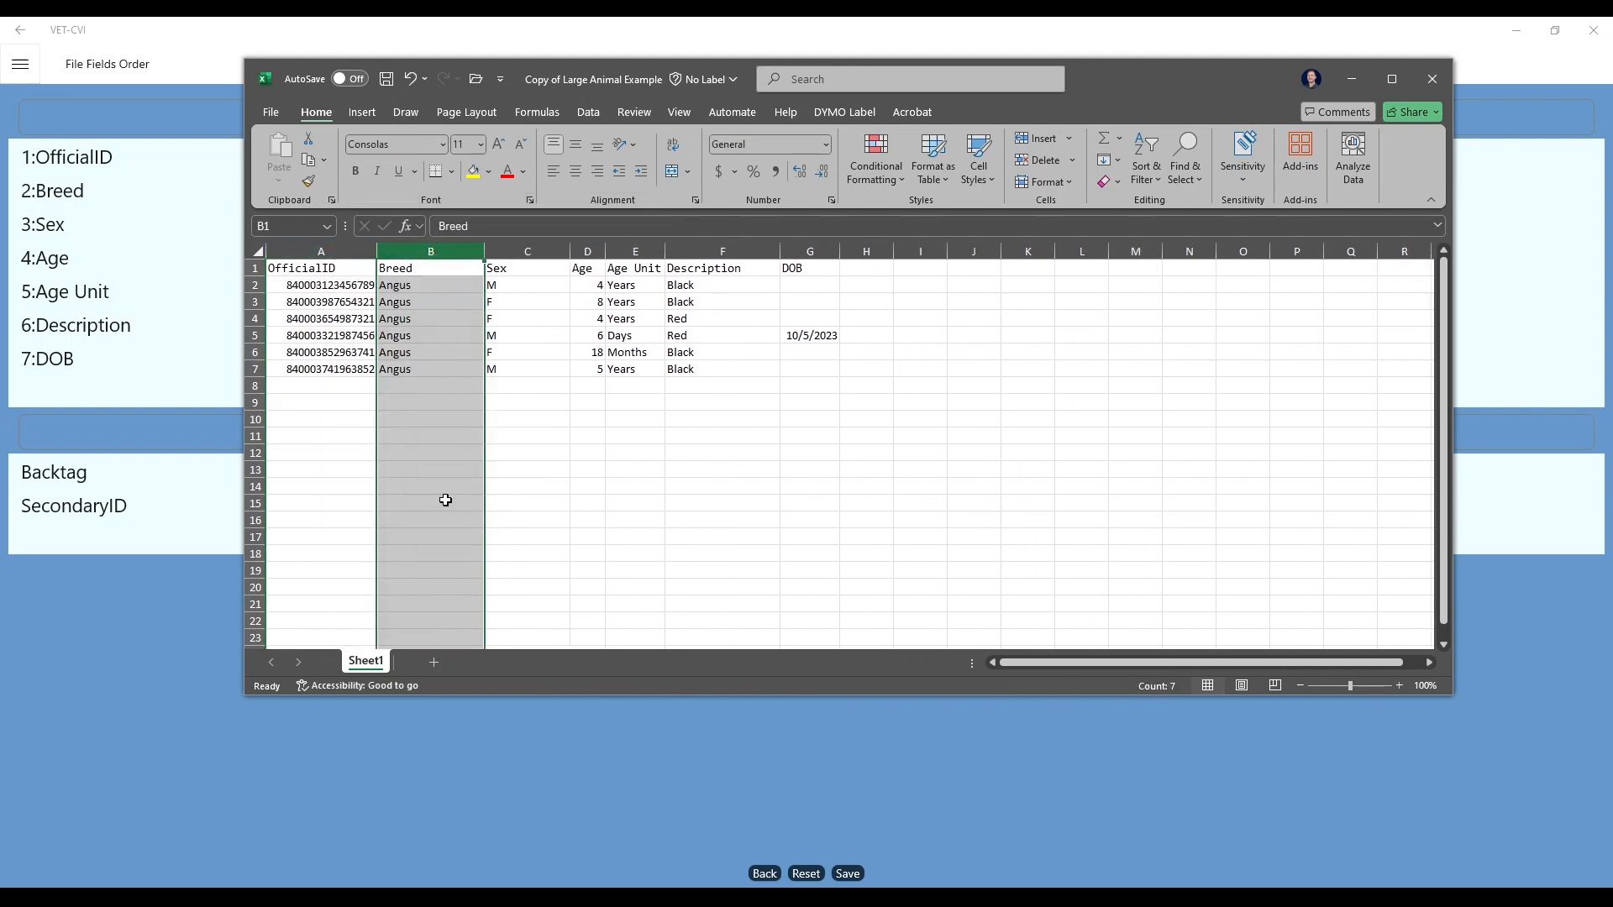
pyautogui.click(360, 399)
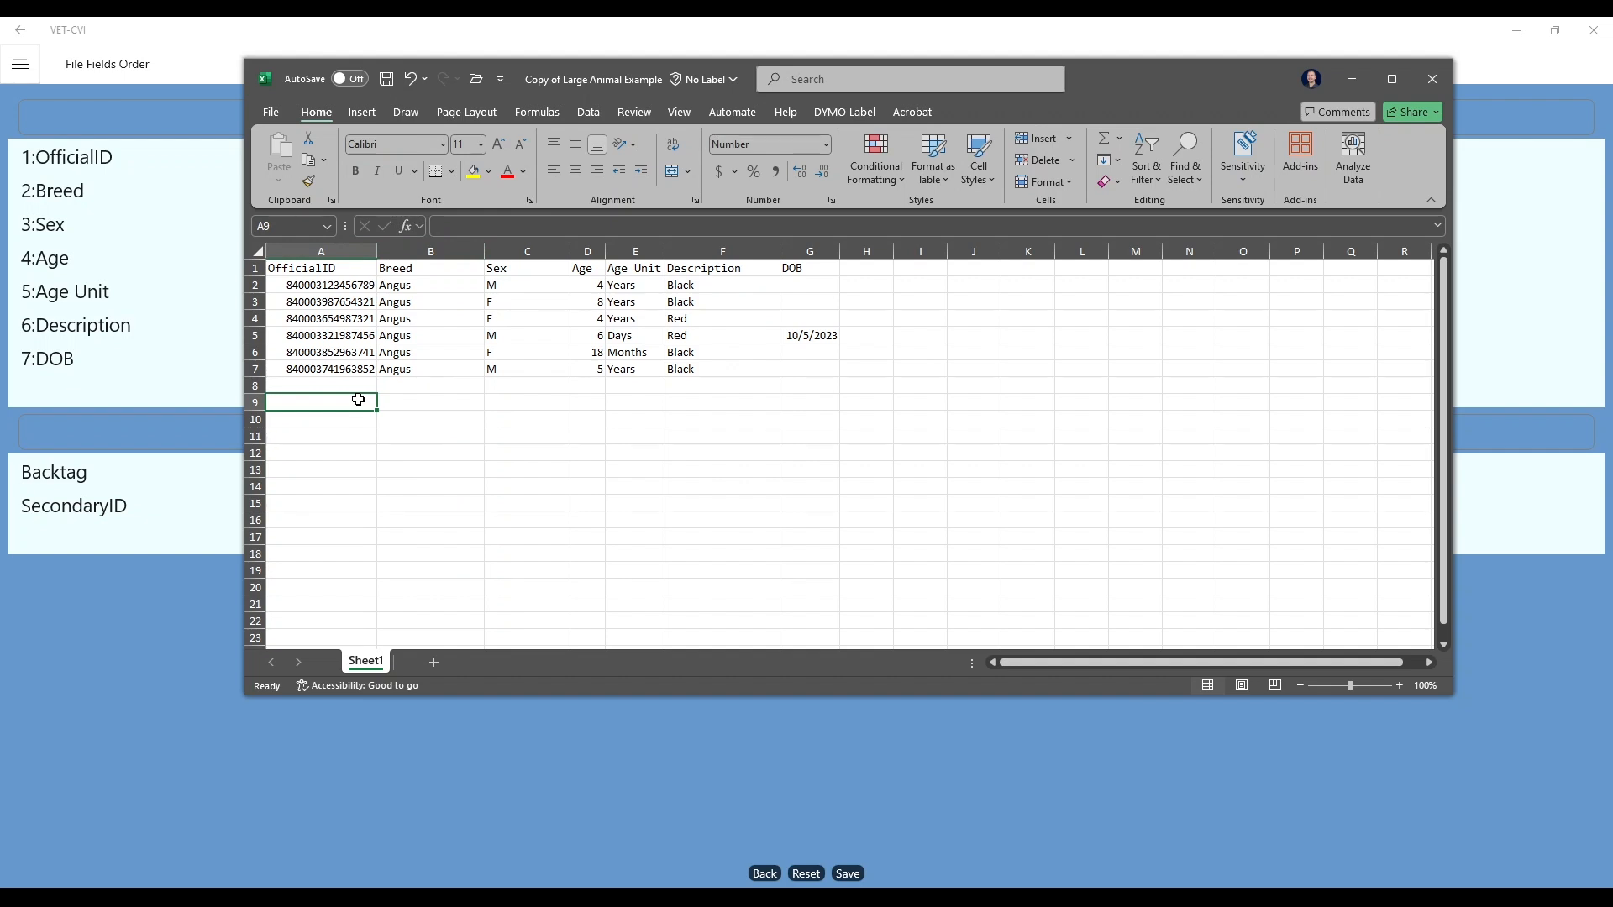
# Undo the deletion of the Backtag and SecondaryID columns and return to VET-CVI
pyautogui.click(411, 79)
pyautogui.click(411, 79)
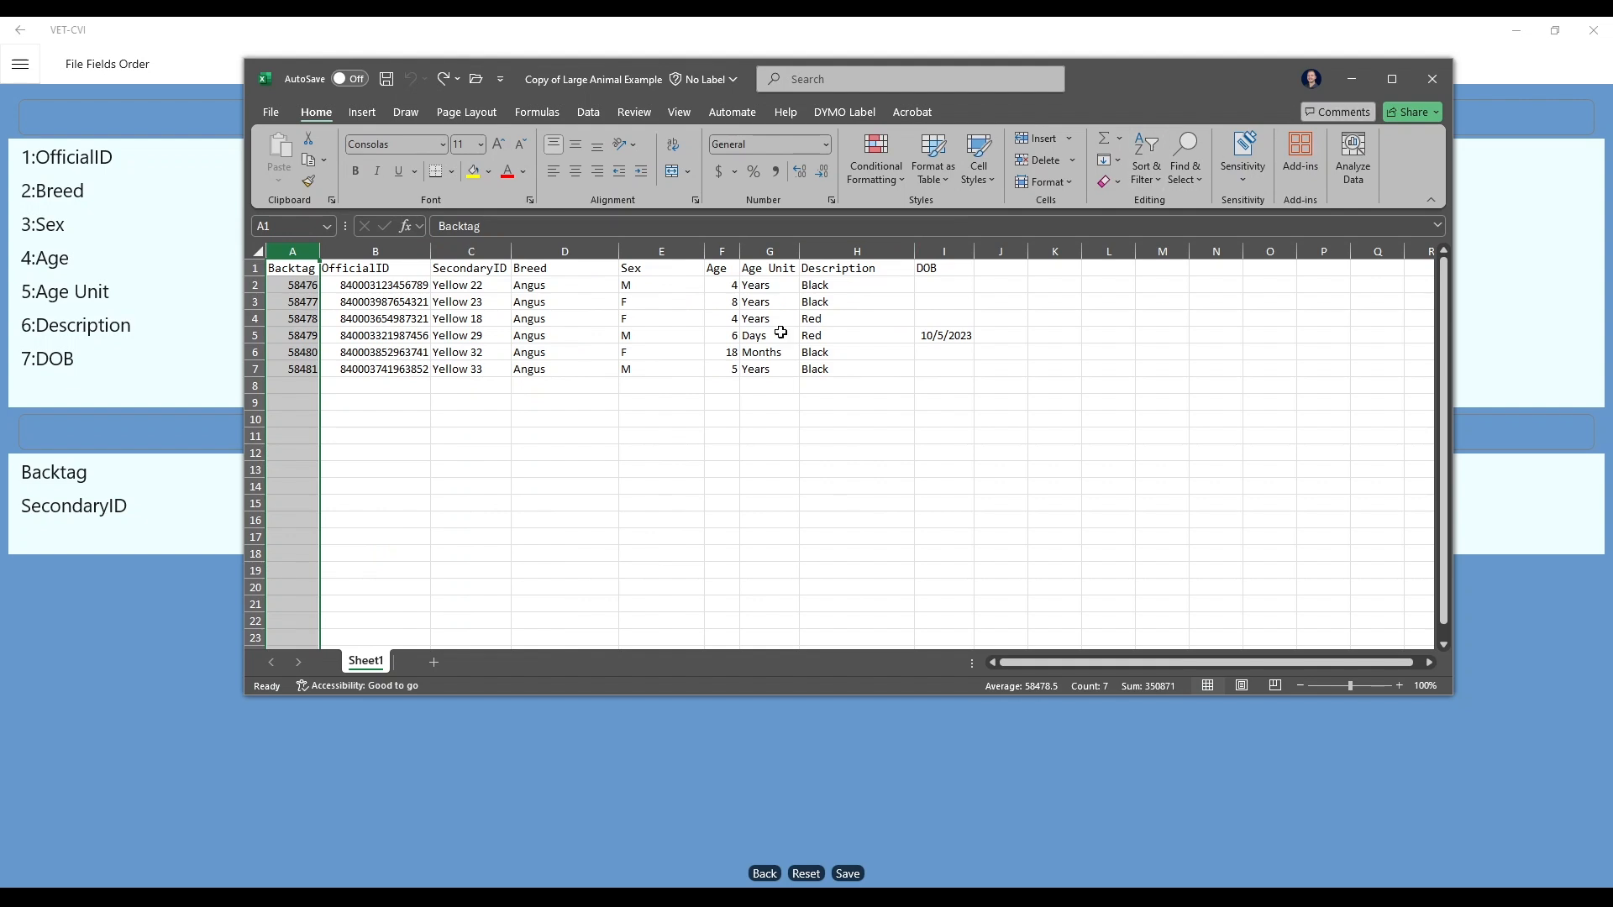
pyautogui.click(424, 386)
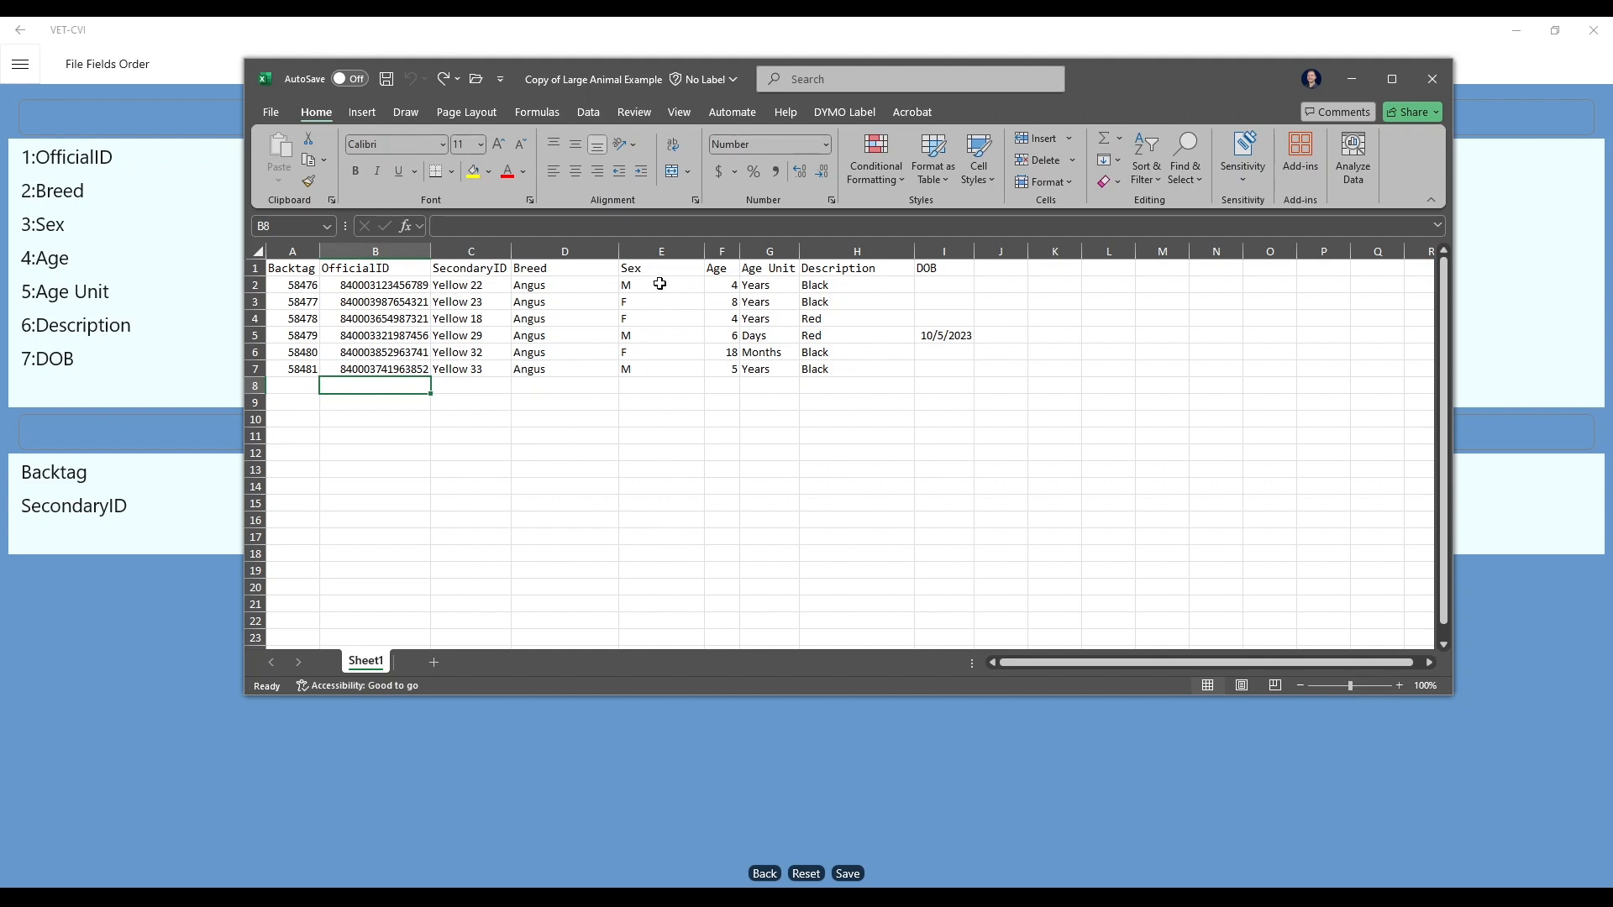
pyautogui.click(1352, 78)
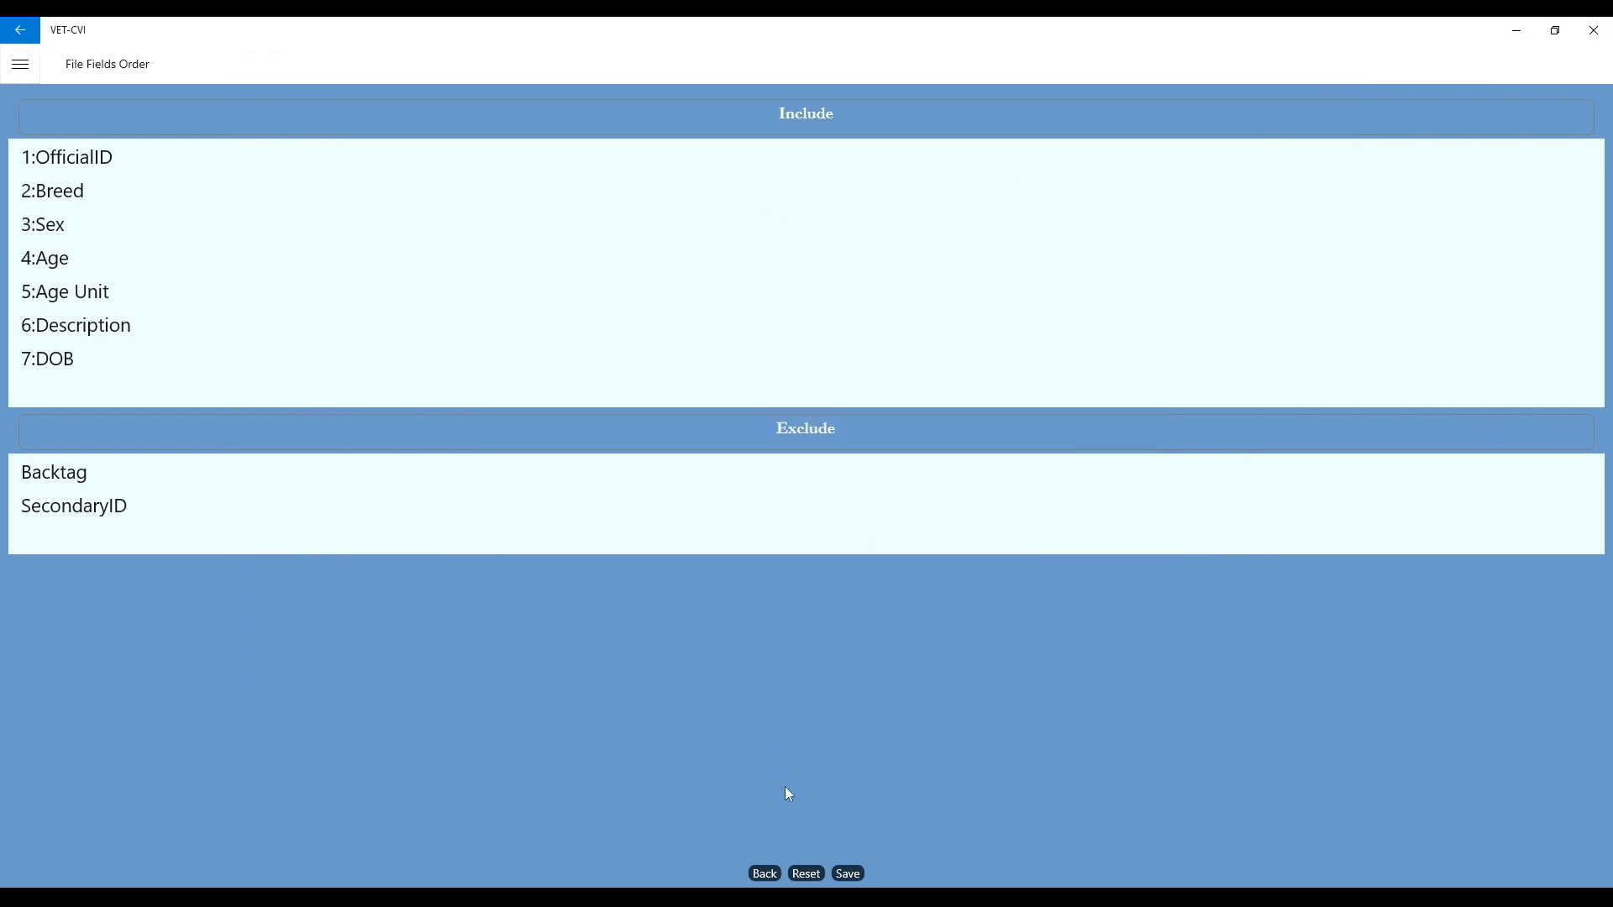
# Reset the import file field order to its default and save it
pyautogui.click(806, 873)
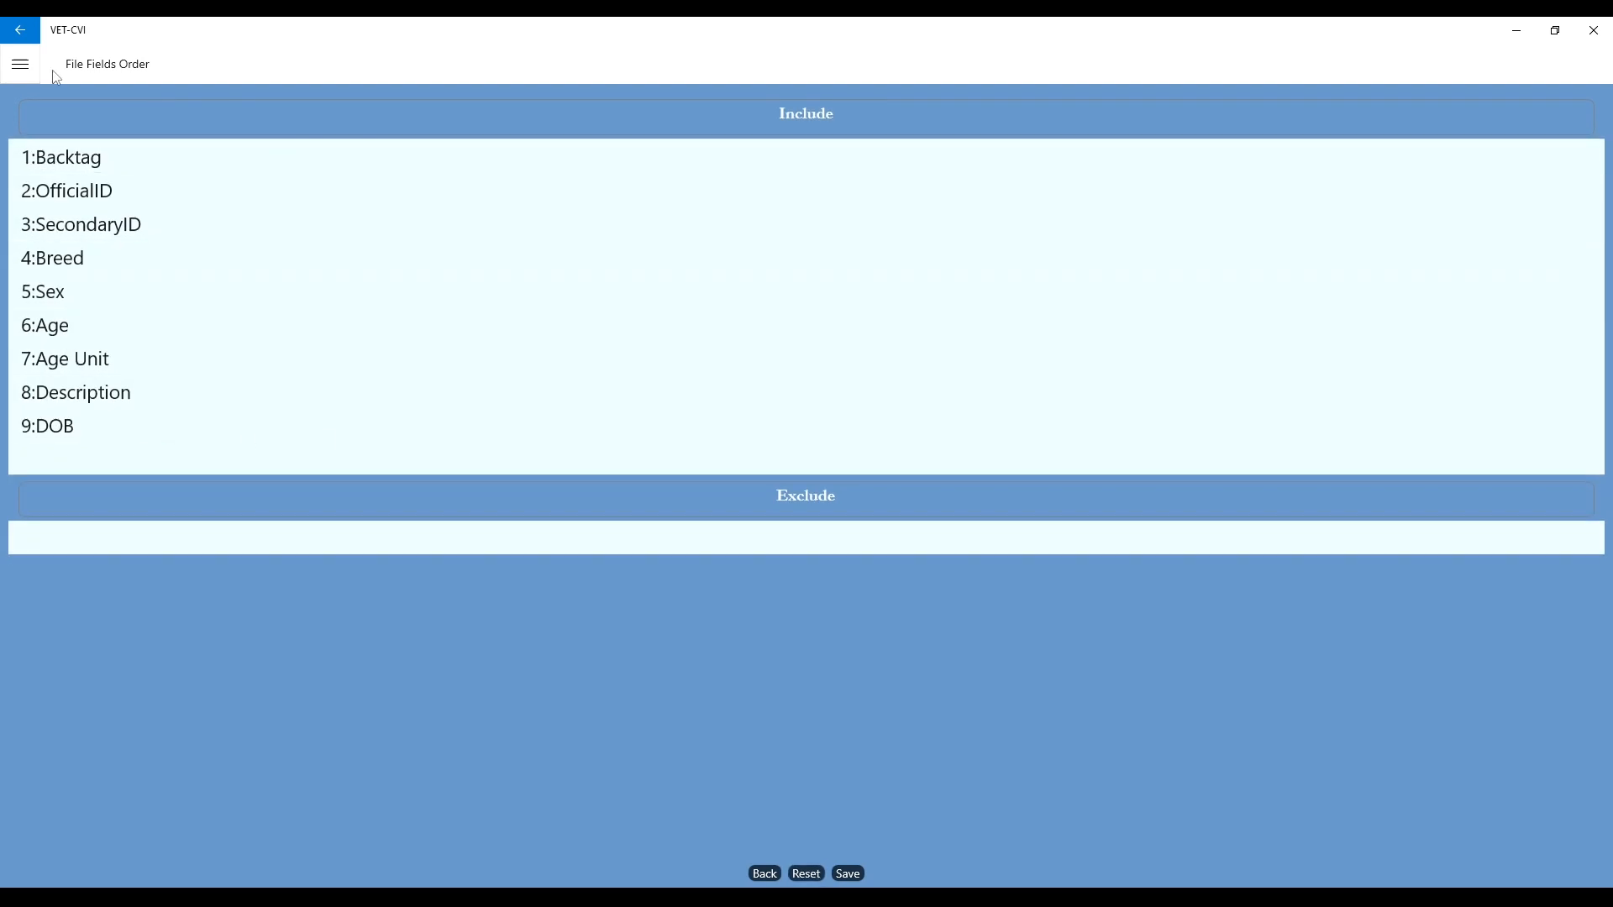
pyautogui.click(848, 873)
# View the large animal workbook in a maximized Excel window, and return to VET-CVI
pyautogui.click(718, 853)
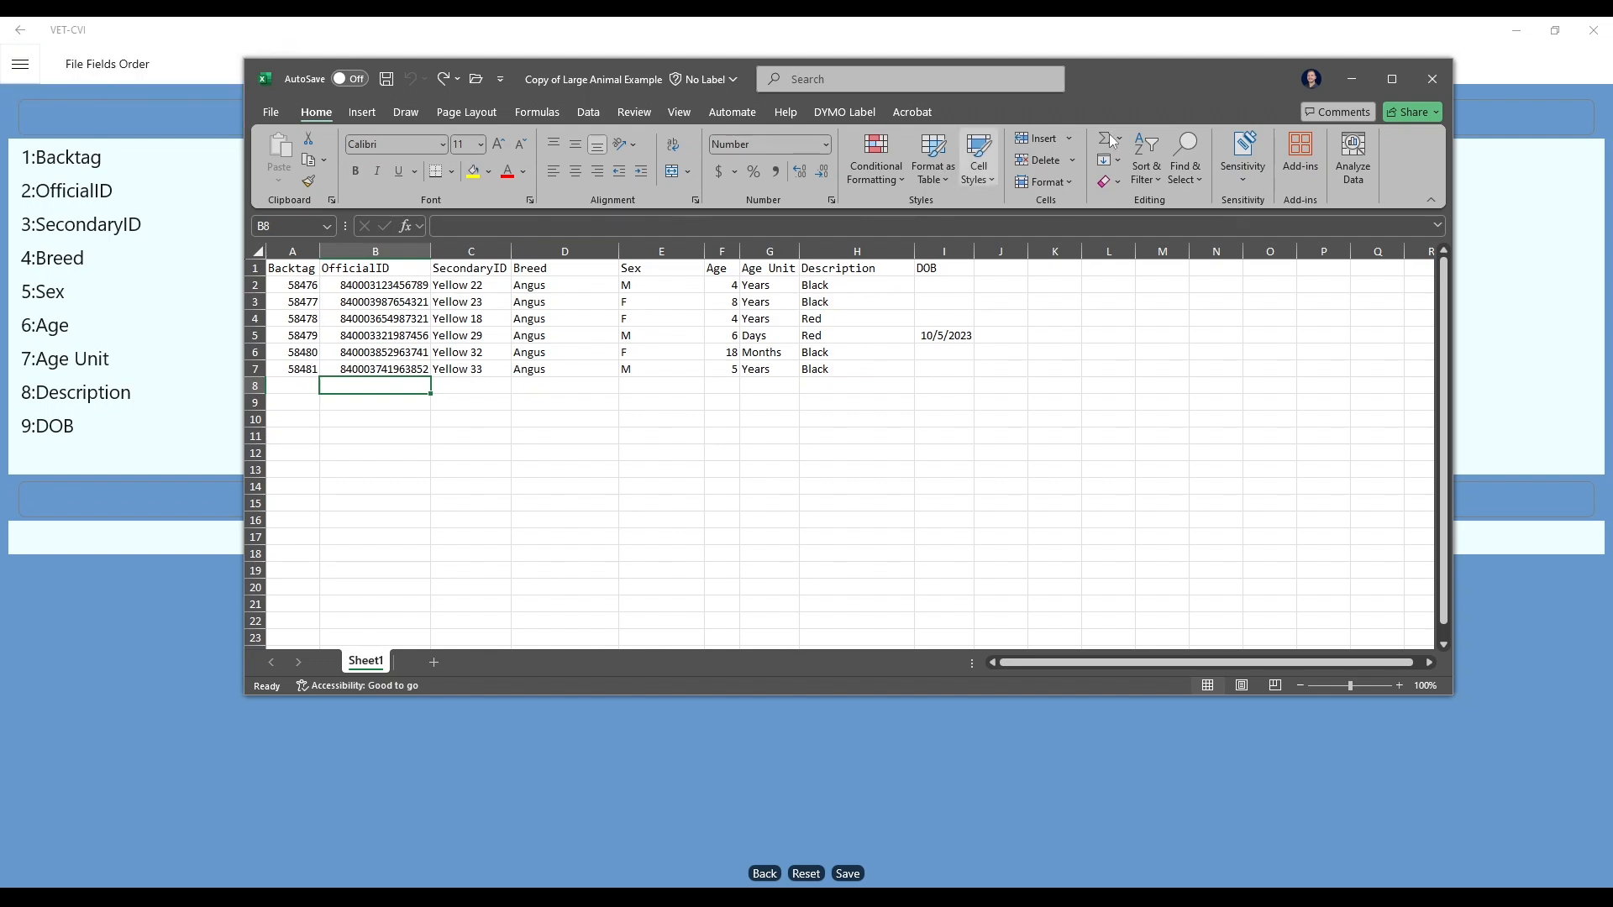
pyautogui.click(1392, 78)
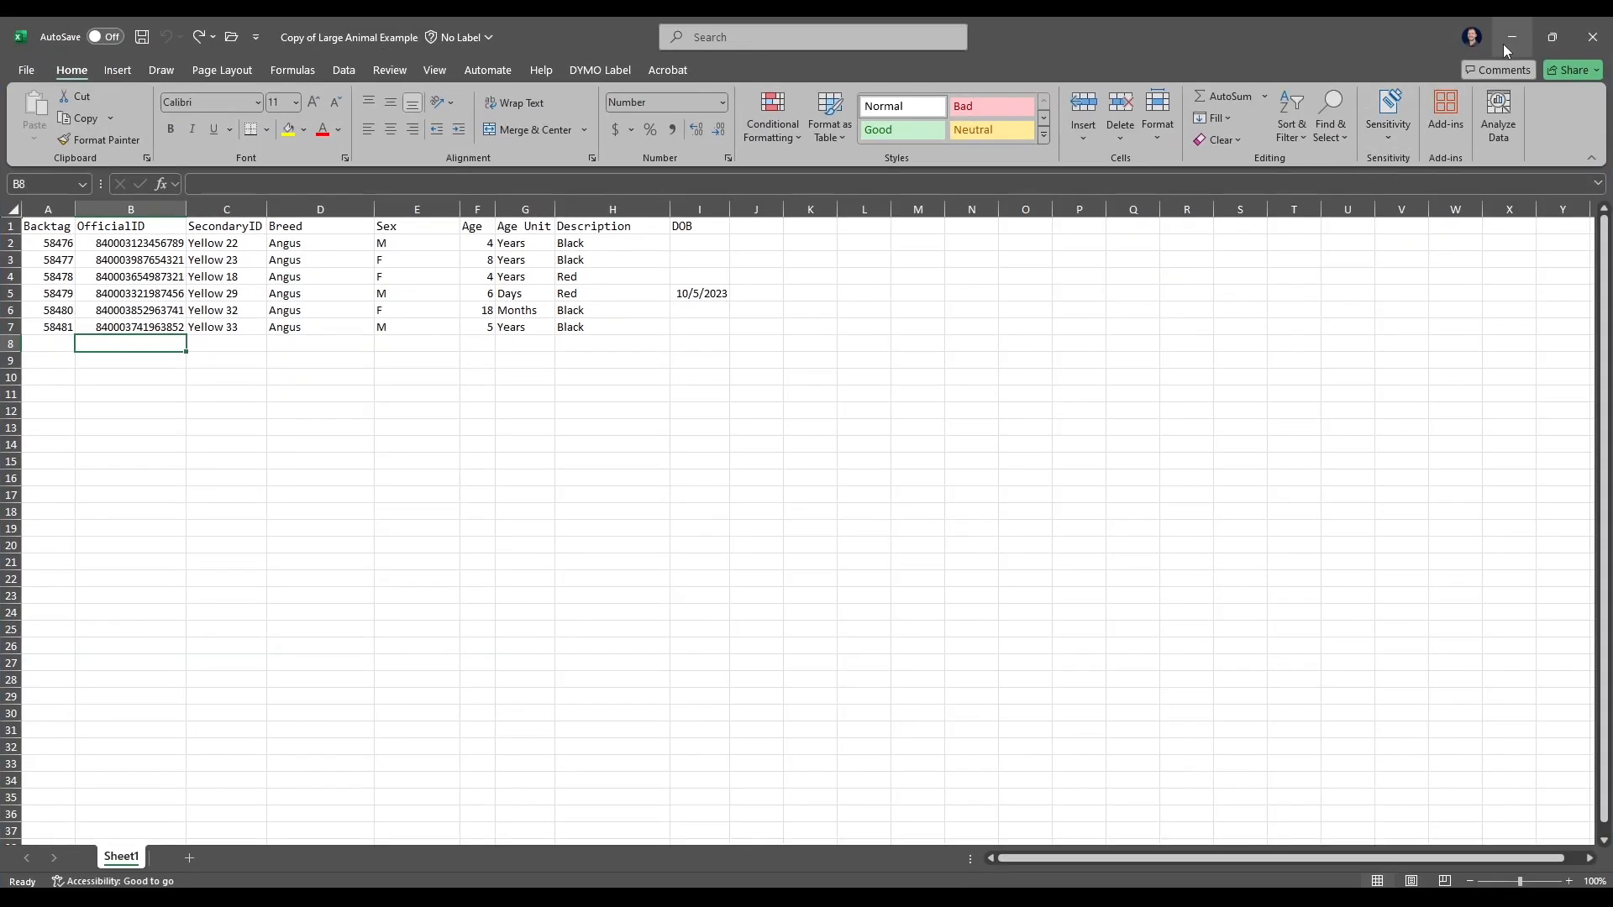
pyautogui.click(1510, 38)
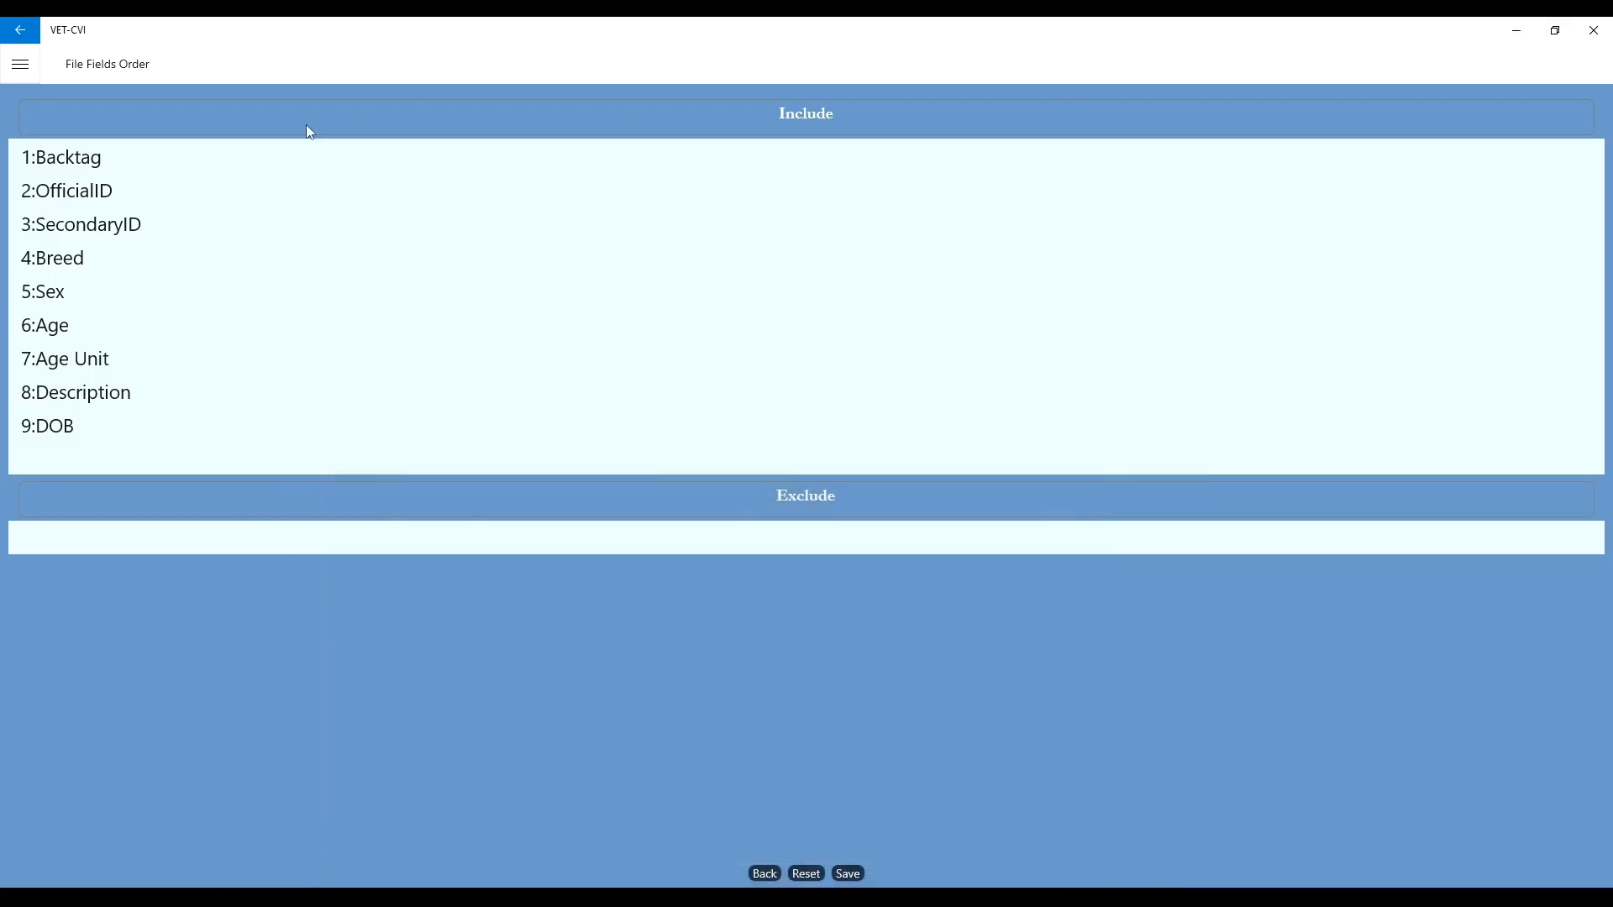
# Open the large animal draft certificate from CVI Drafts & Template and go to its Species Class page
pyautogui.click(19, 67)
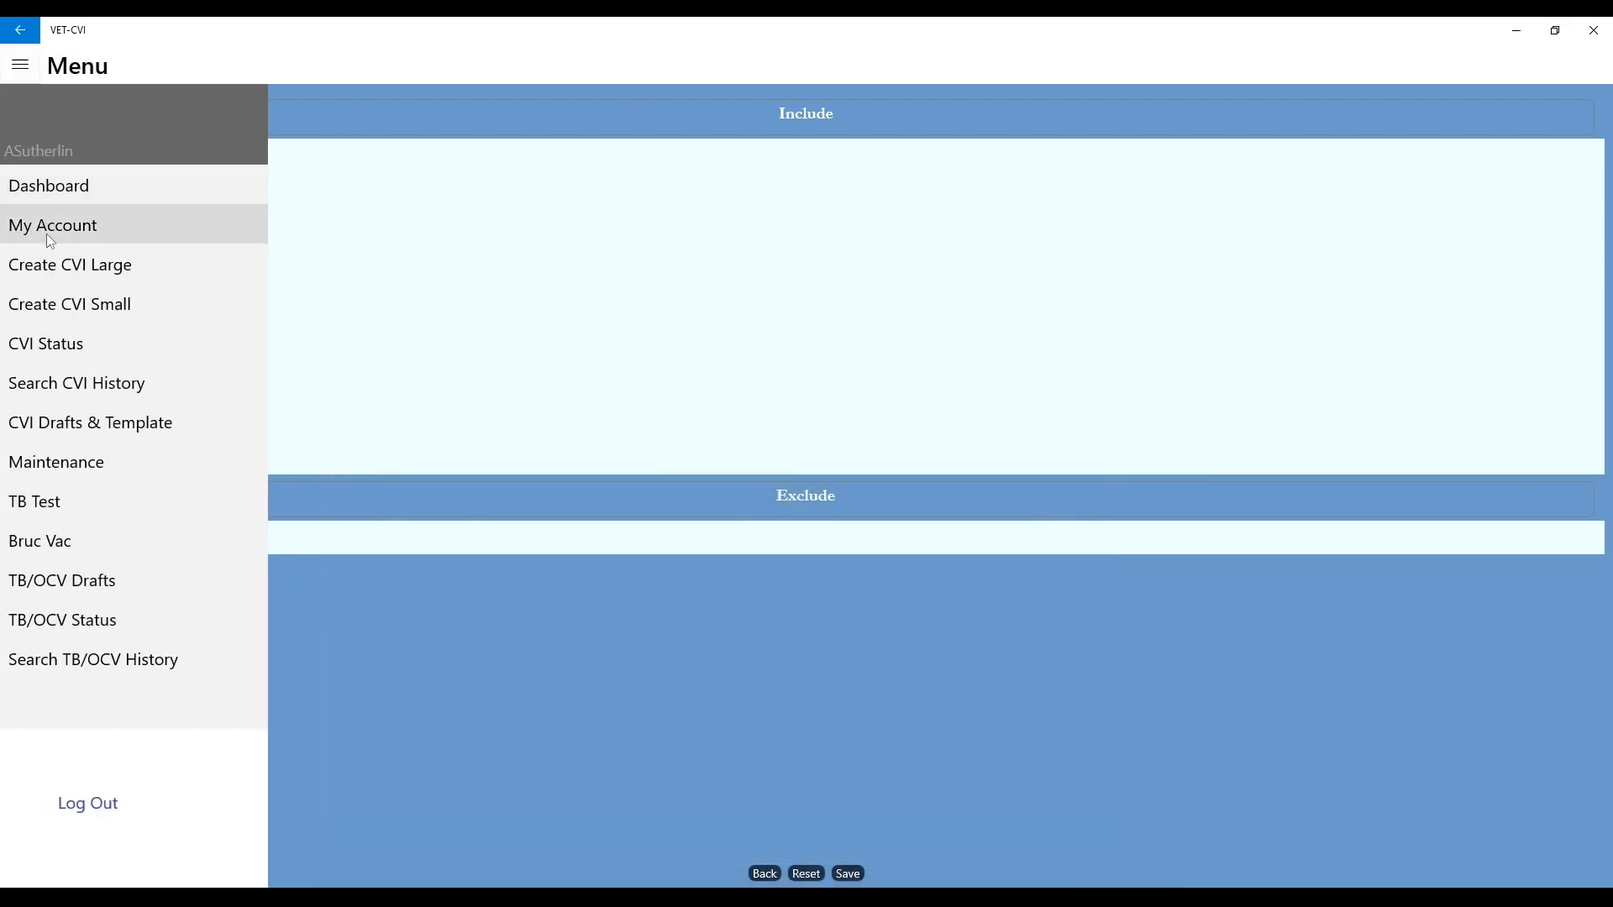
pyautogui.click(85, 433)
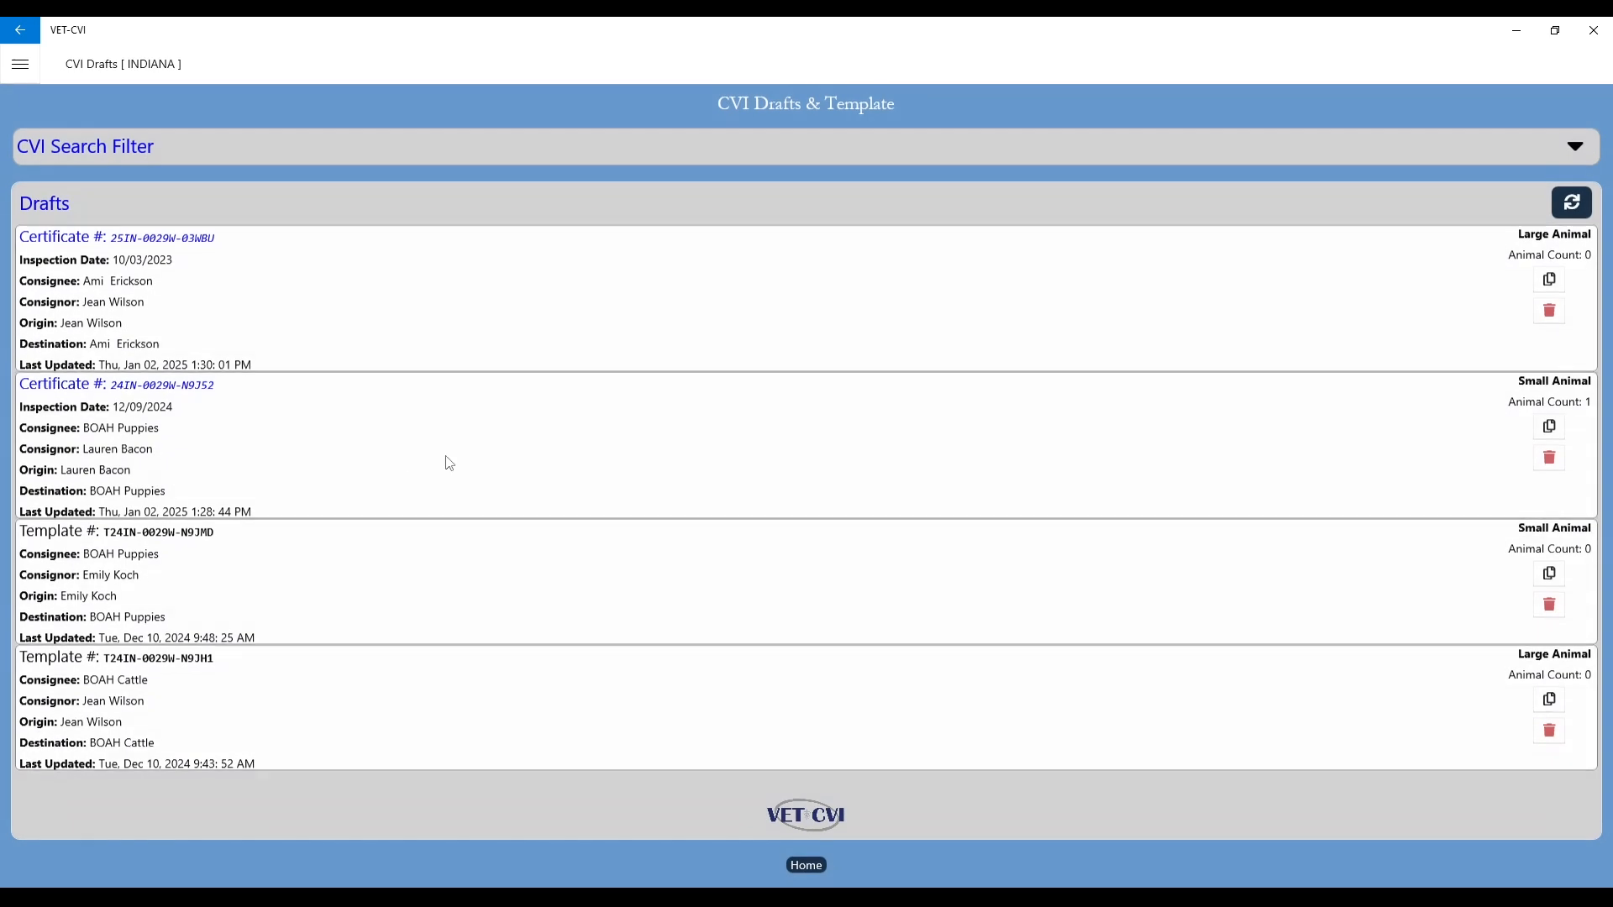
pyautogui.click(126, 254)
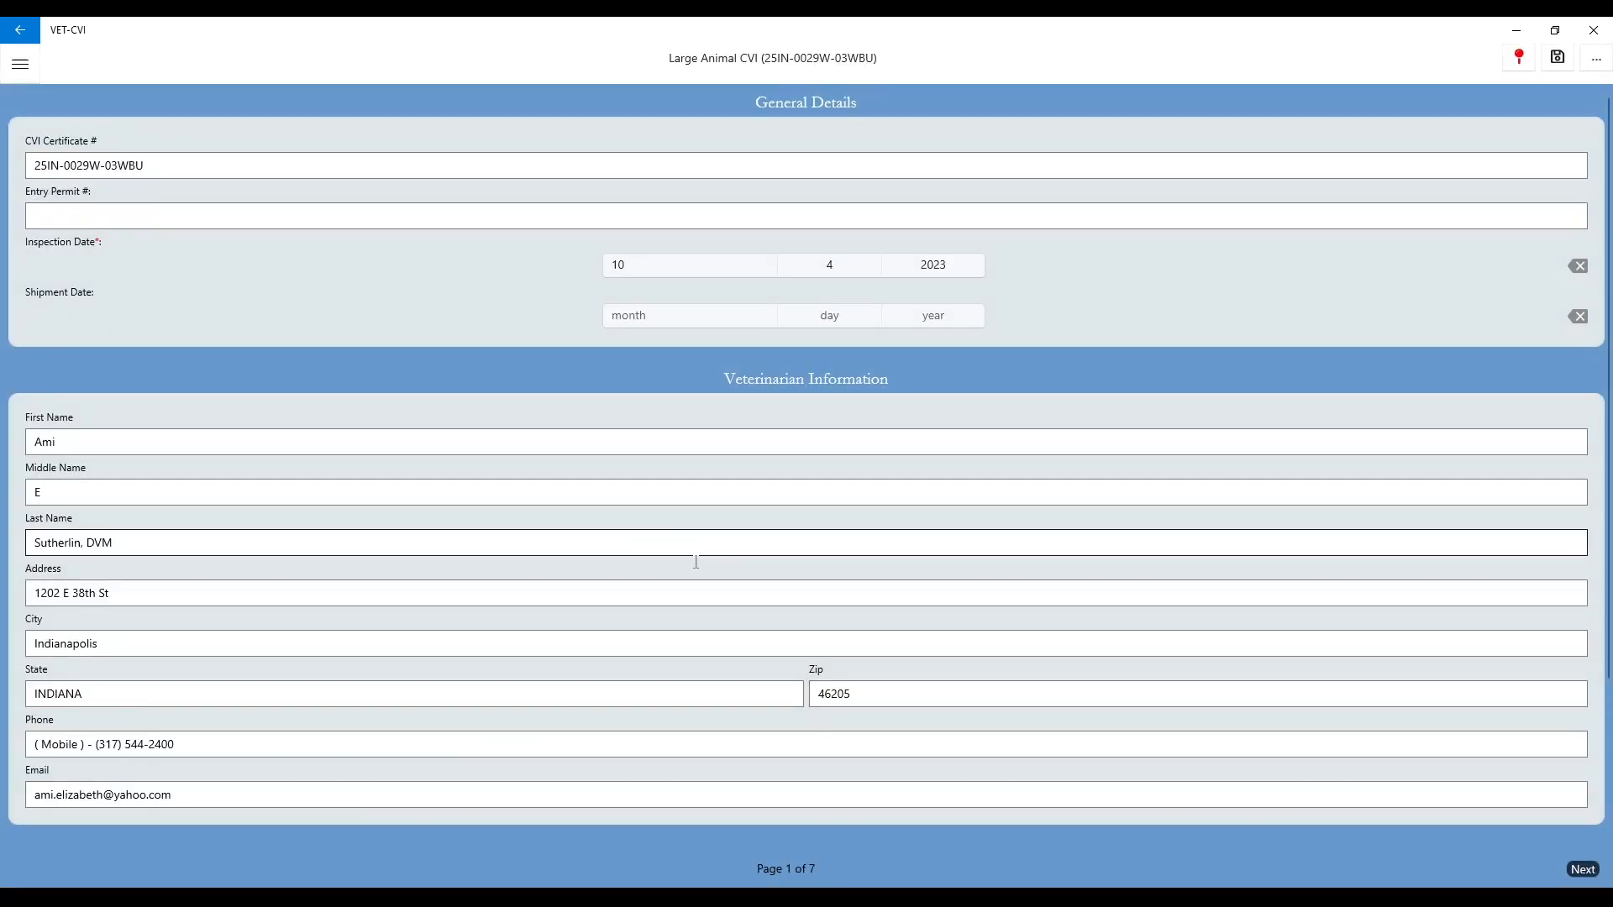
pyautogui.click(1596, 59)
pyautogui.scroll(-2, 748, 509)
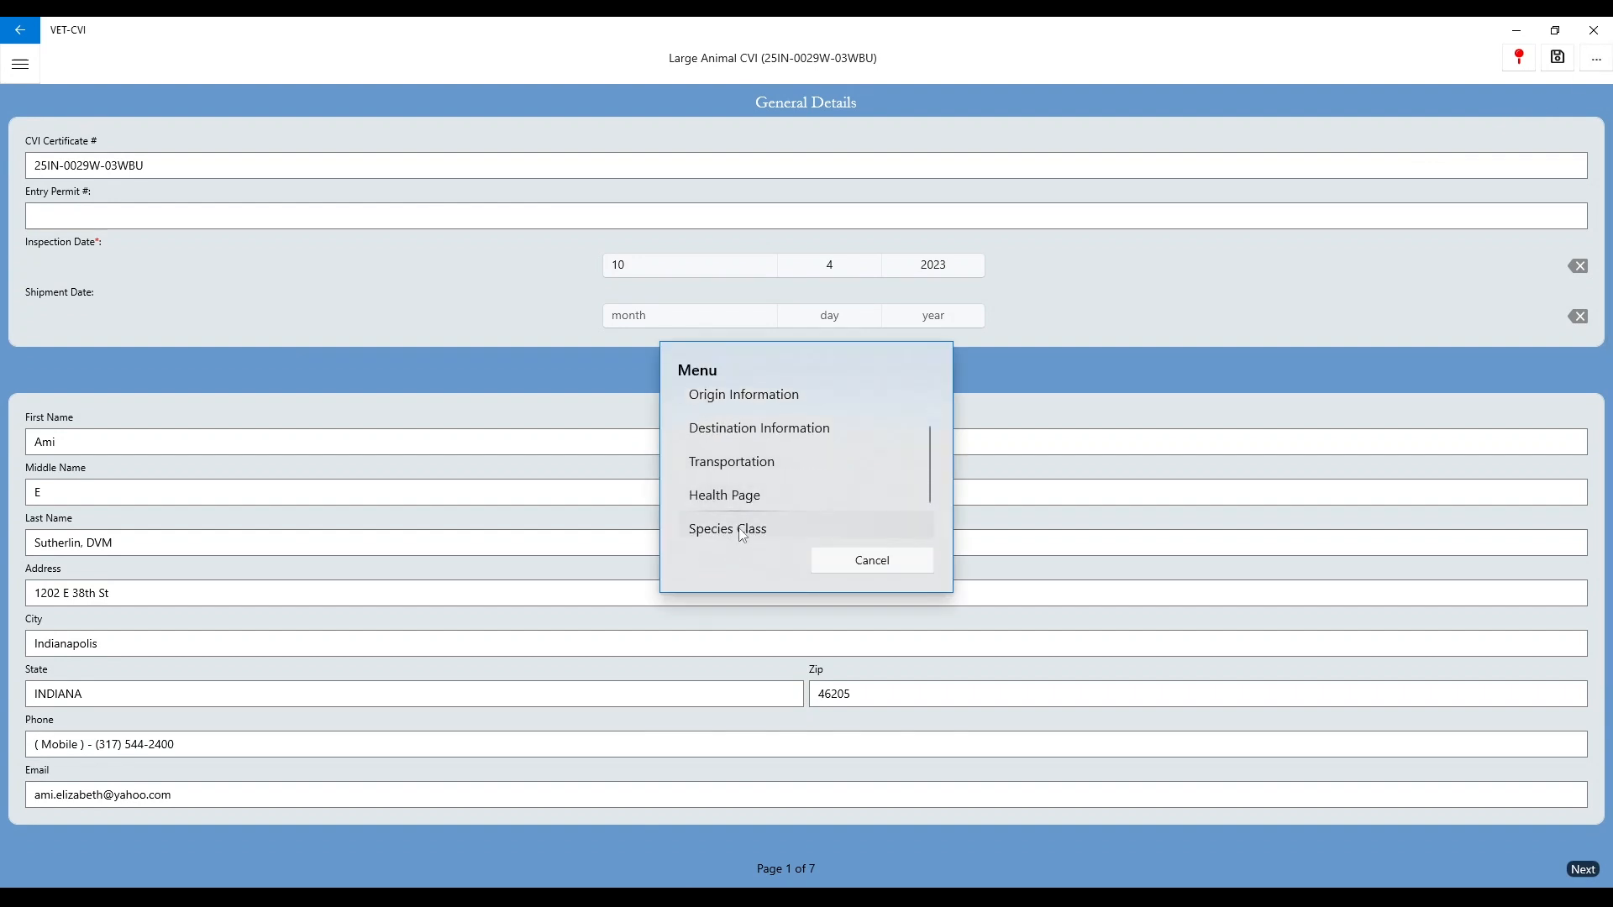
pyautogui.click(743, 531)
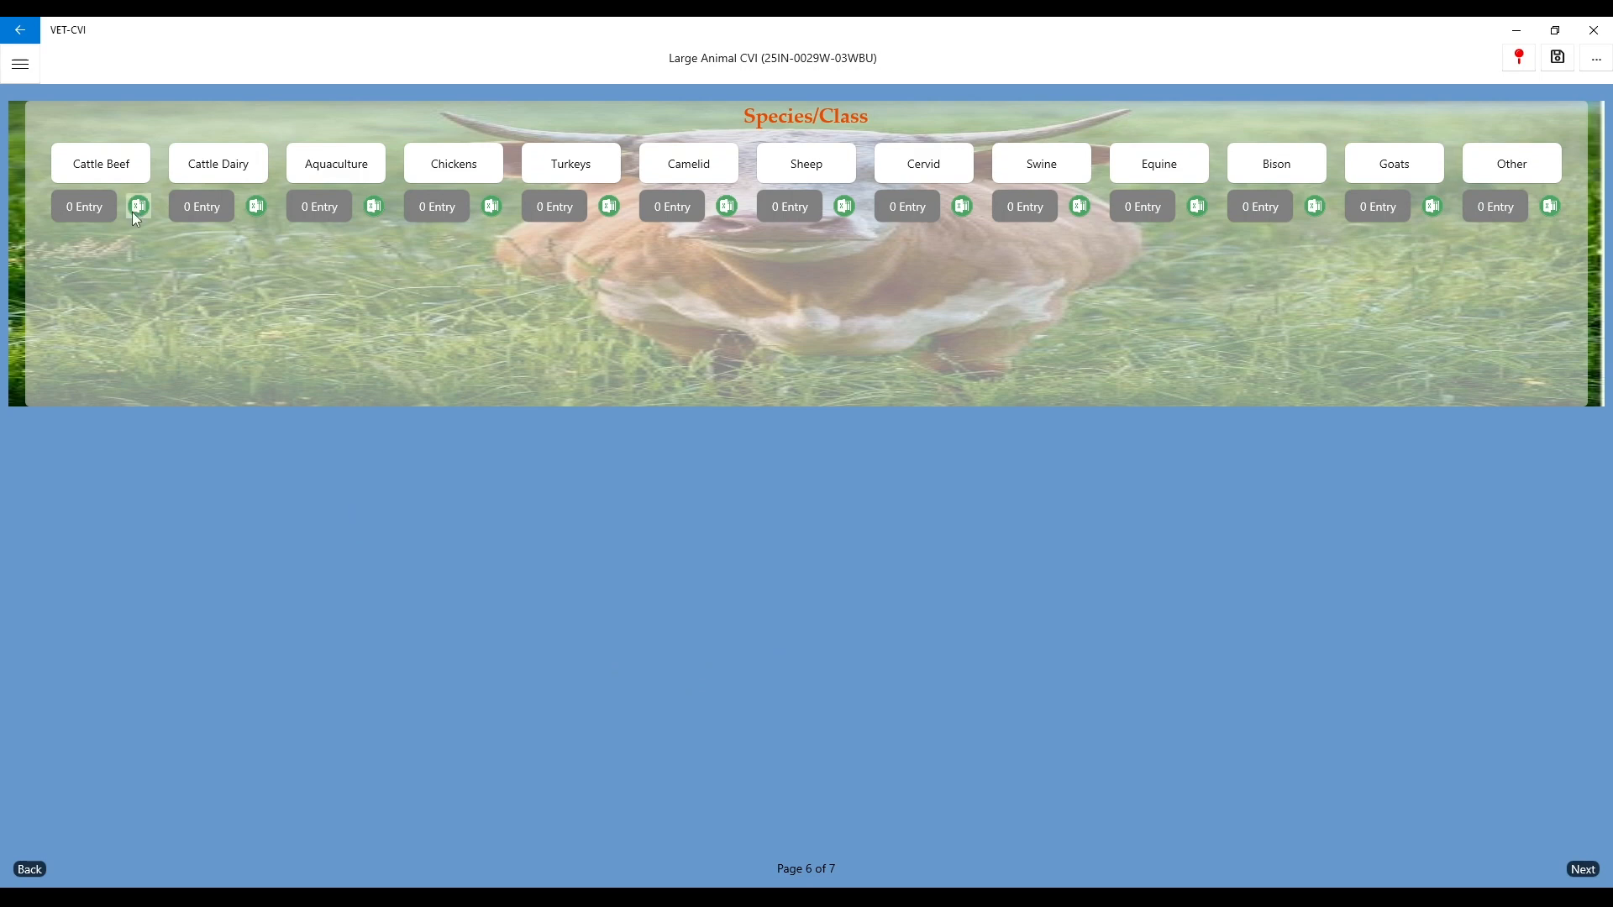
# Switch to Excel and clear the first animal's Backtag in A2 and the last animal's SecondaryID in C7
pyautogui.click(702, 850)
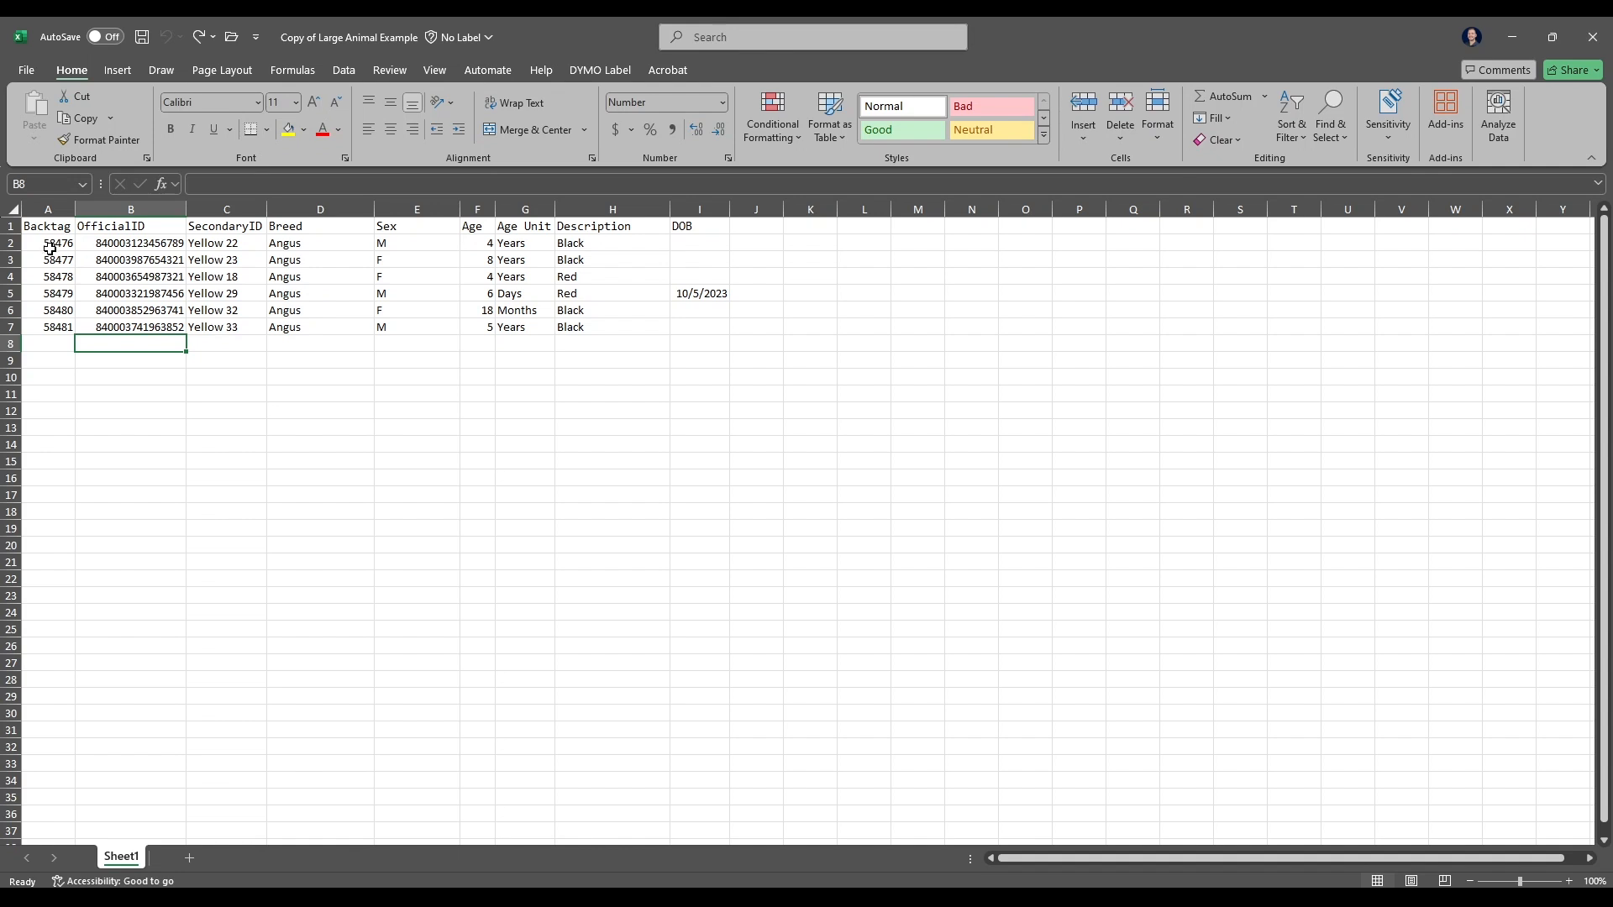
pyautogui.click(43, 244)
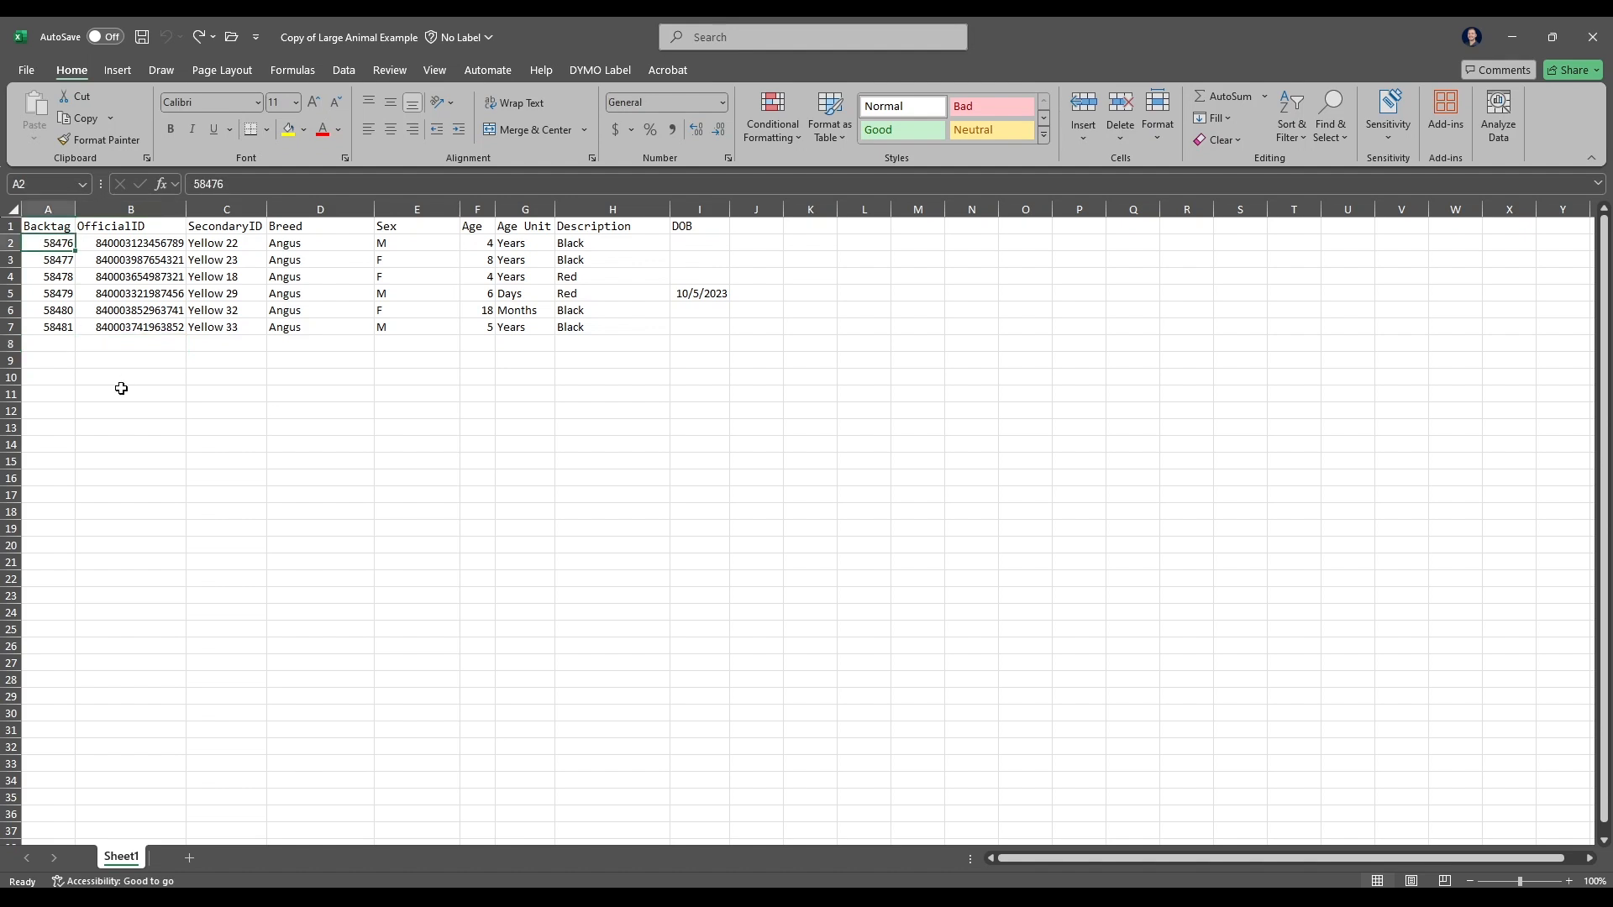
pyautogui.press('BackSpace')
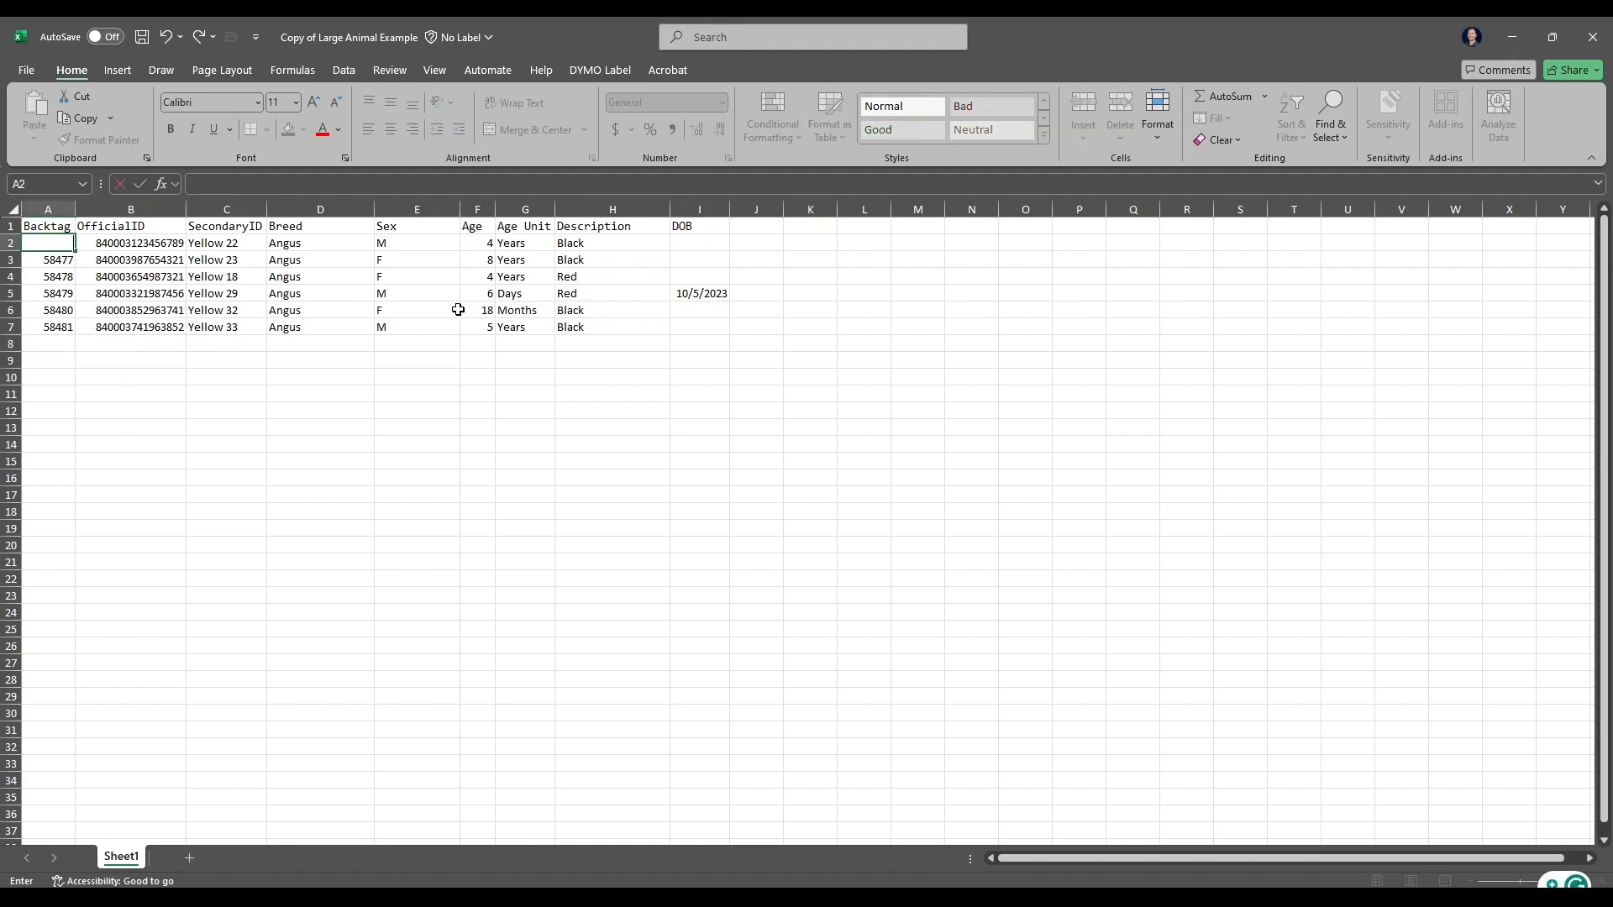
pyautogui.click(481, 243)
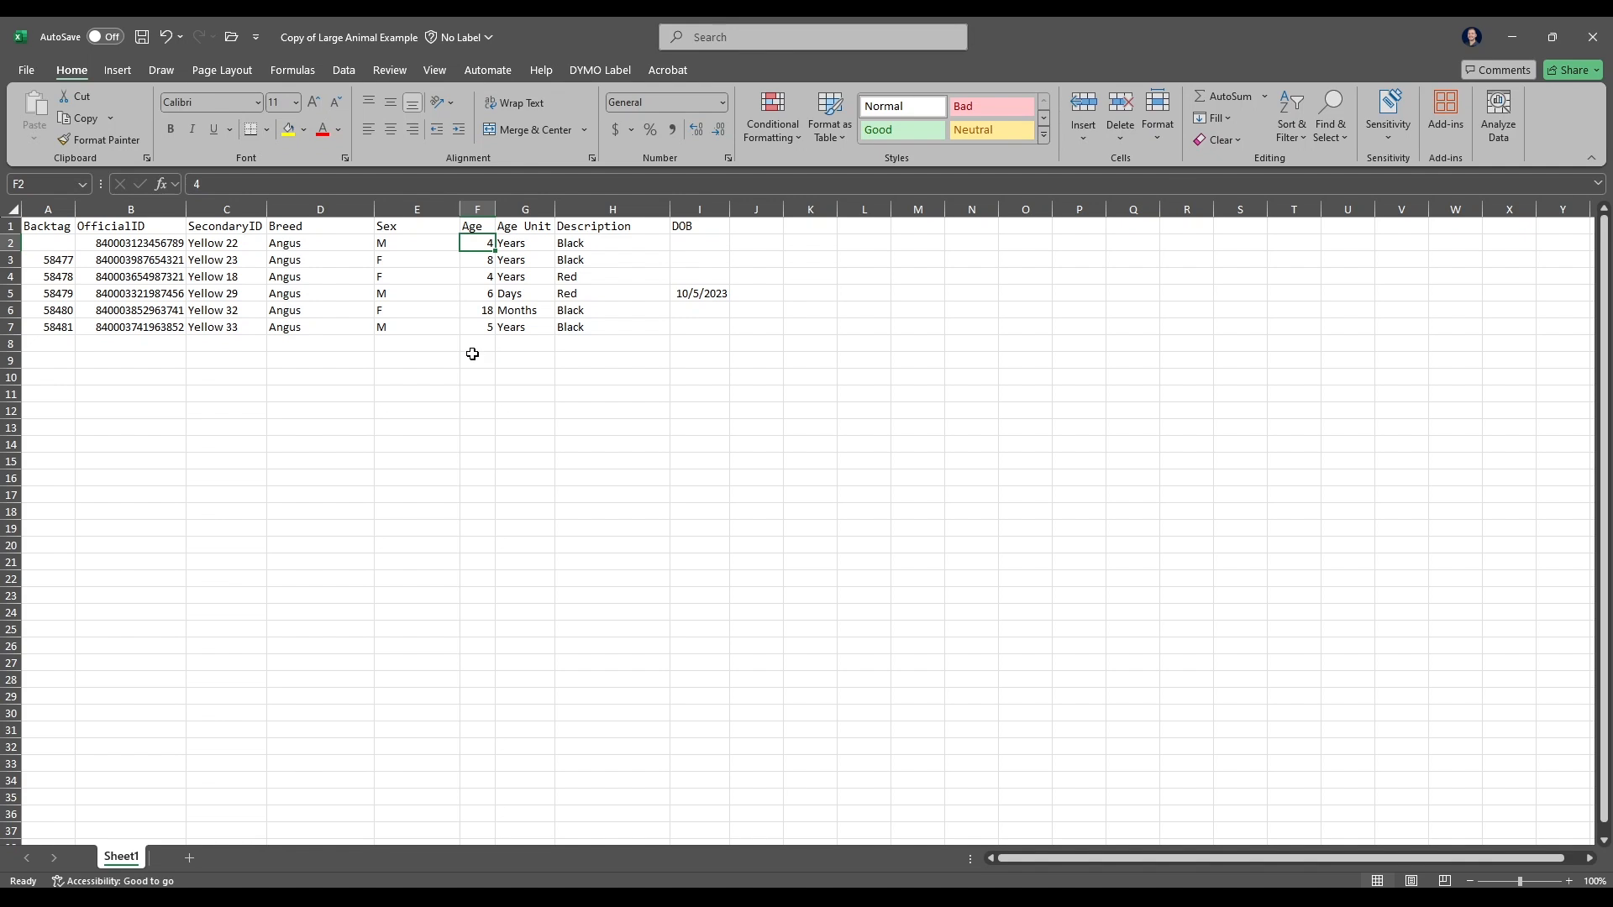
pyautogui.click(216, 330)
pyautogui.press('BackSpace')
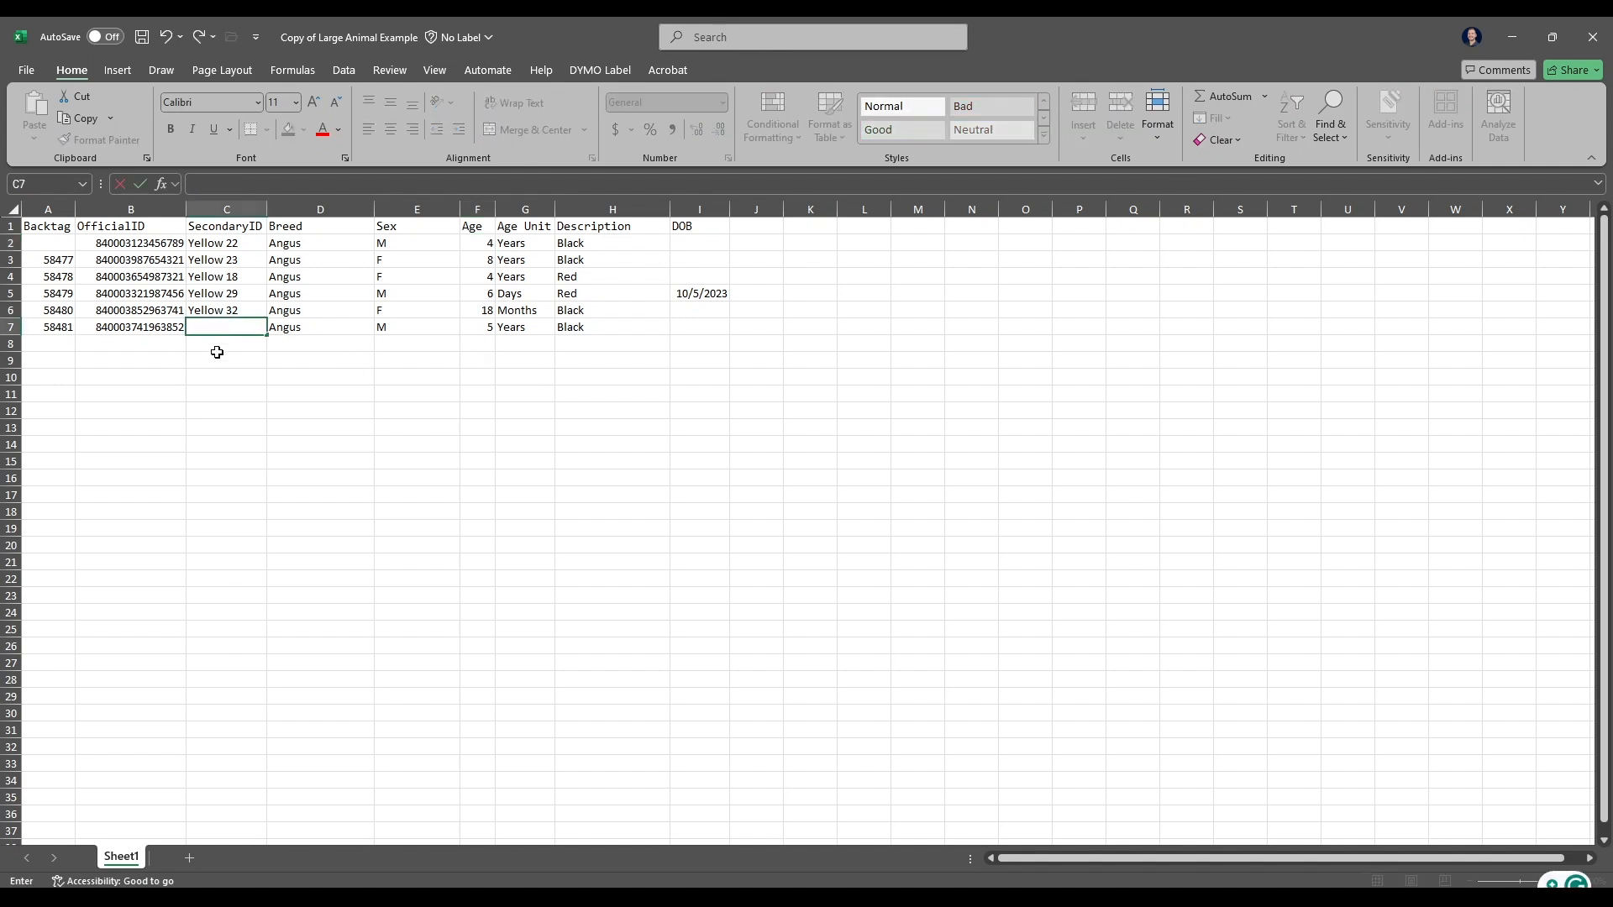
pyautogui.click(216, 355)
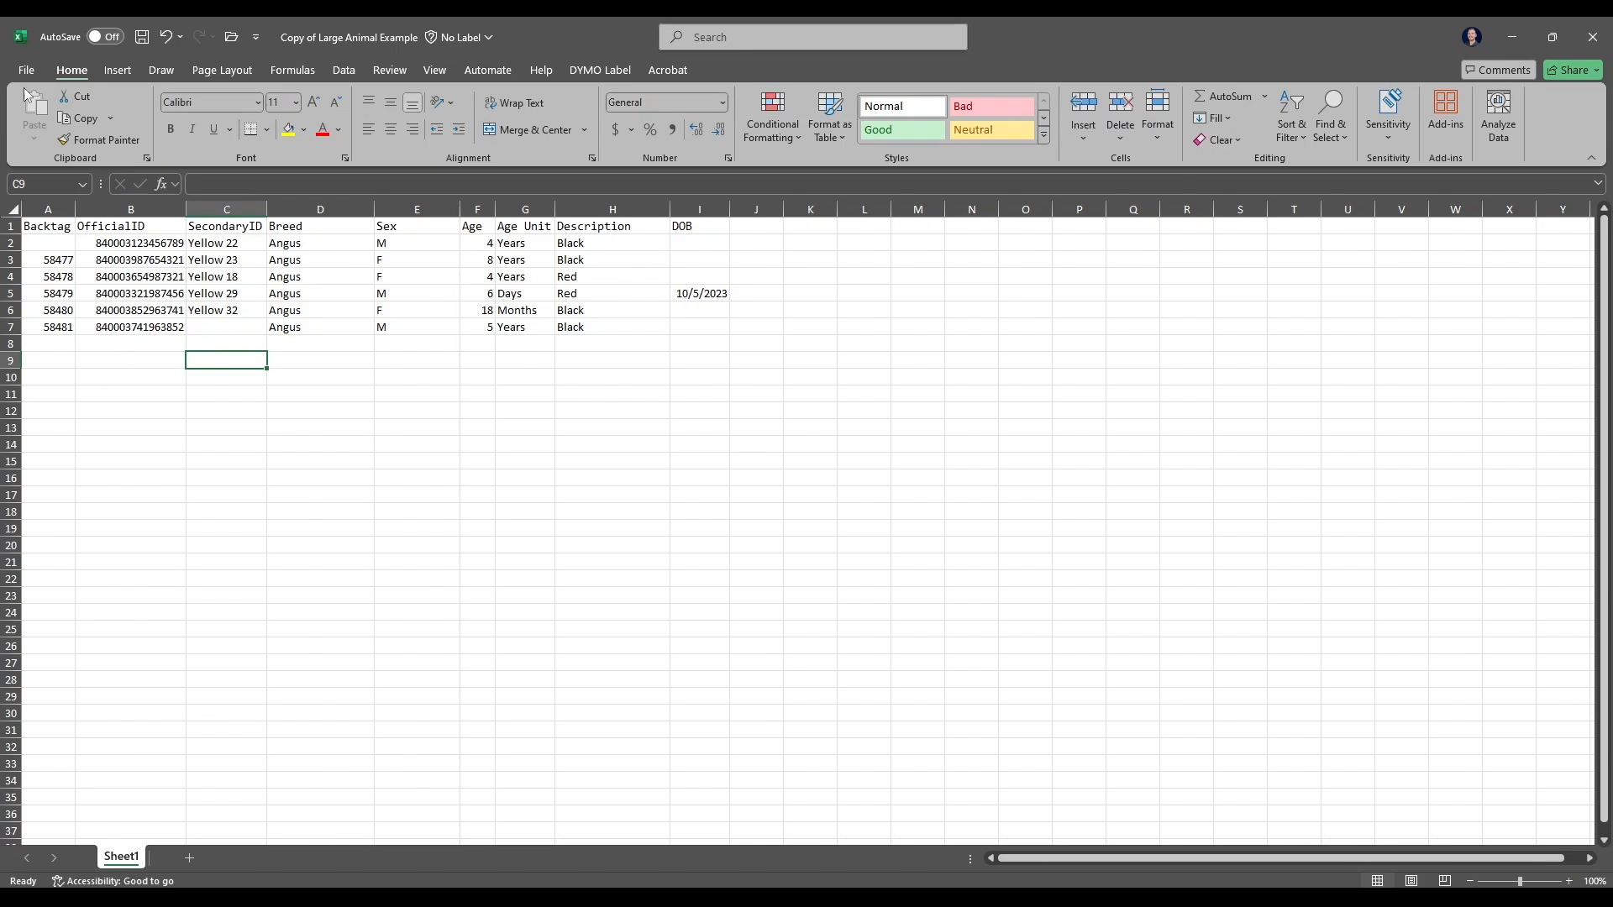
# Save the workbook as Copy of Large Animal Example in Excel Workbook format in the CVI-Videos folder
pyautogui.click(27, 72)
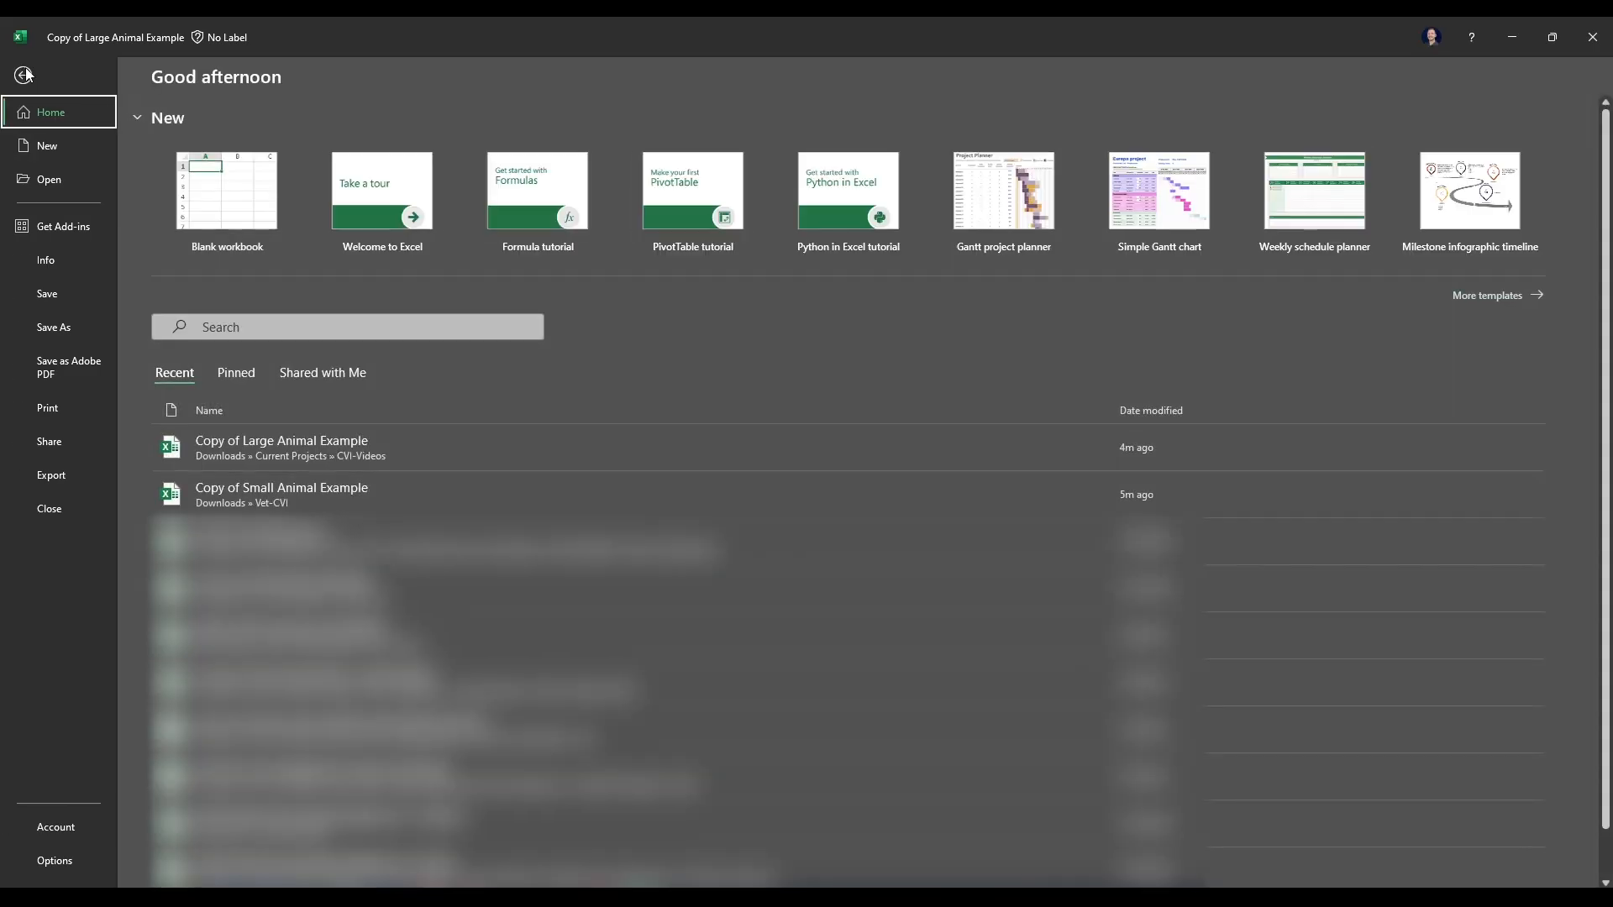
pyautogui.click(63, 331)
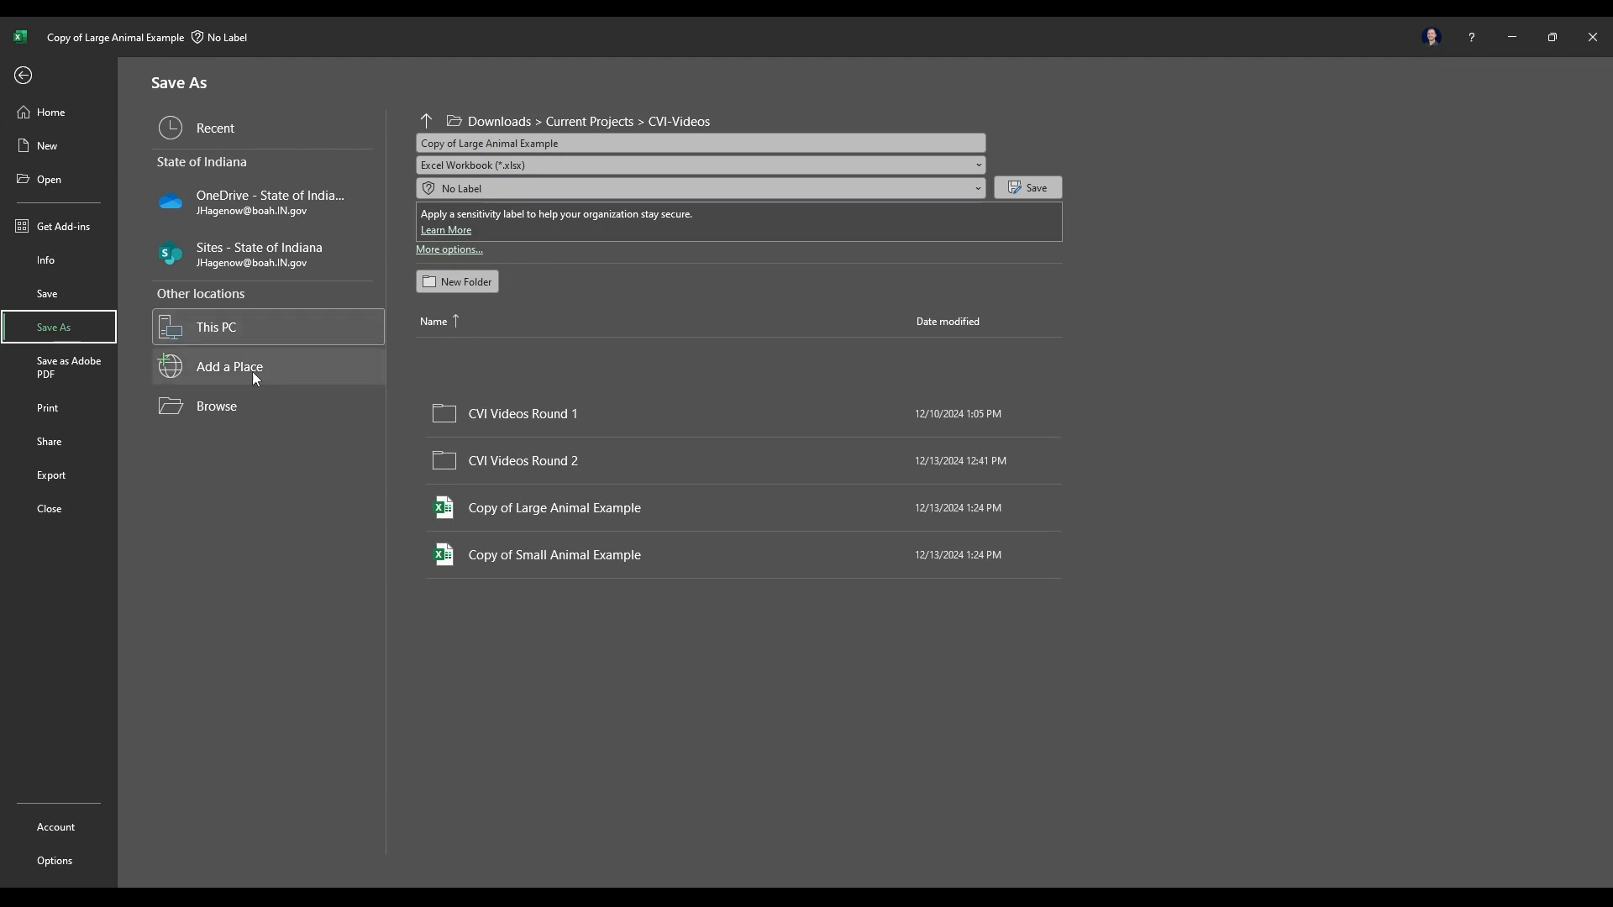
pyautogui.click(224, 410)
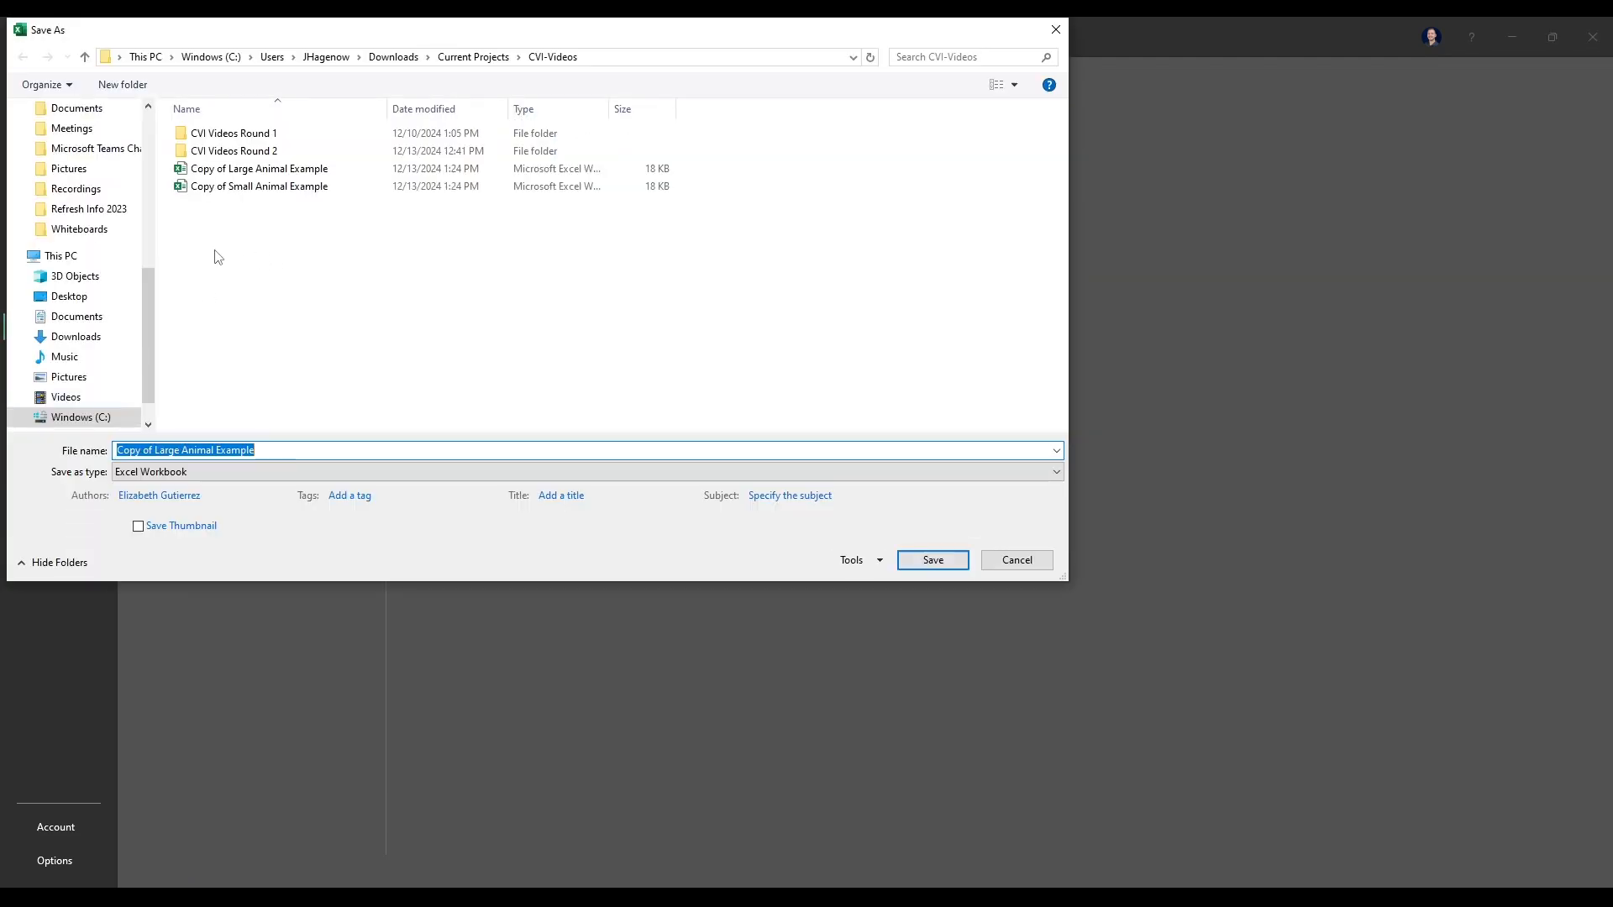
pyautogui.click(931, 561)
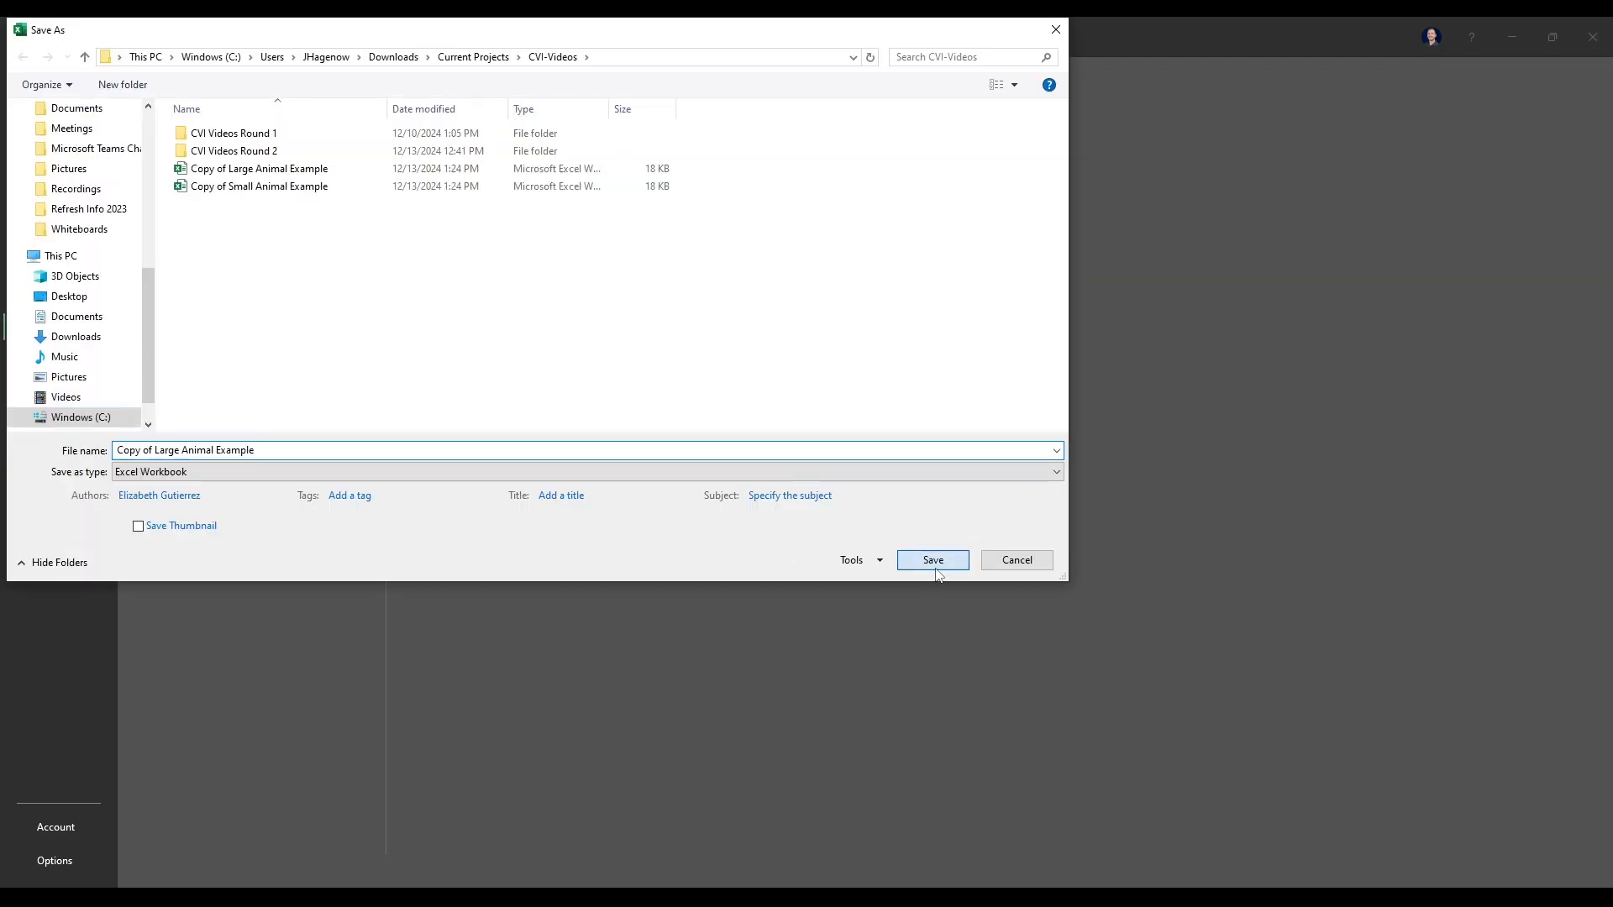
# Close the saved large animal workbook, and import Copy of Large Animal Example into Cattle Beef in VET-CVI with column names in the first row
pyautogui.click(837, 462)
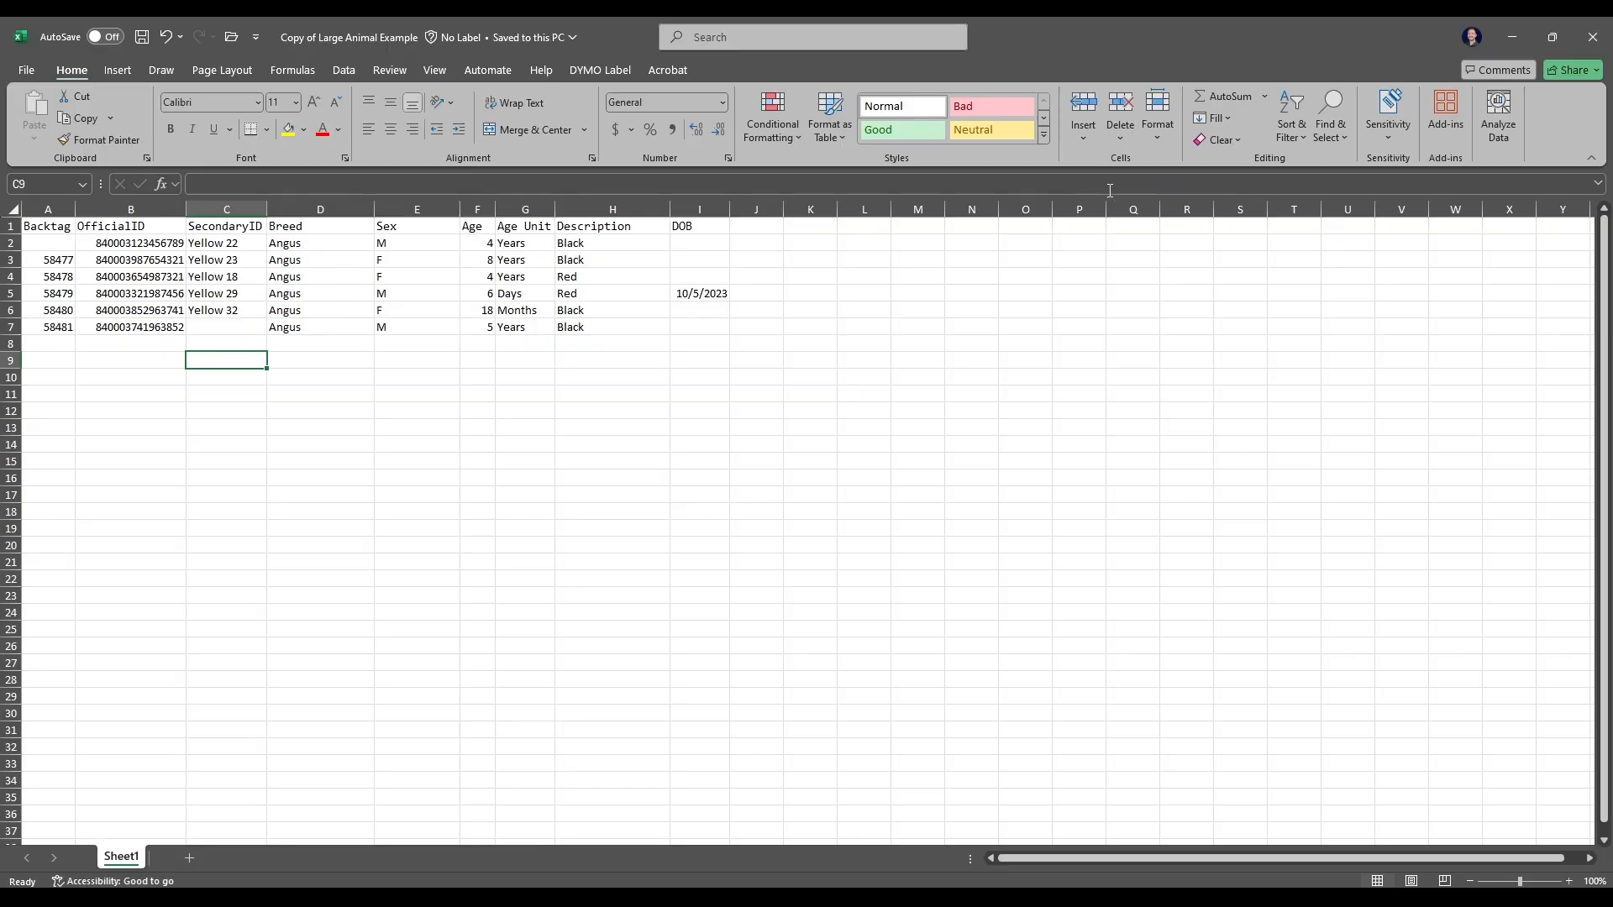
pyautogui.click(1592, 47)
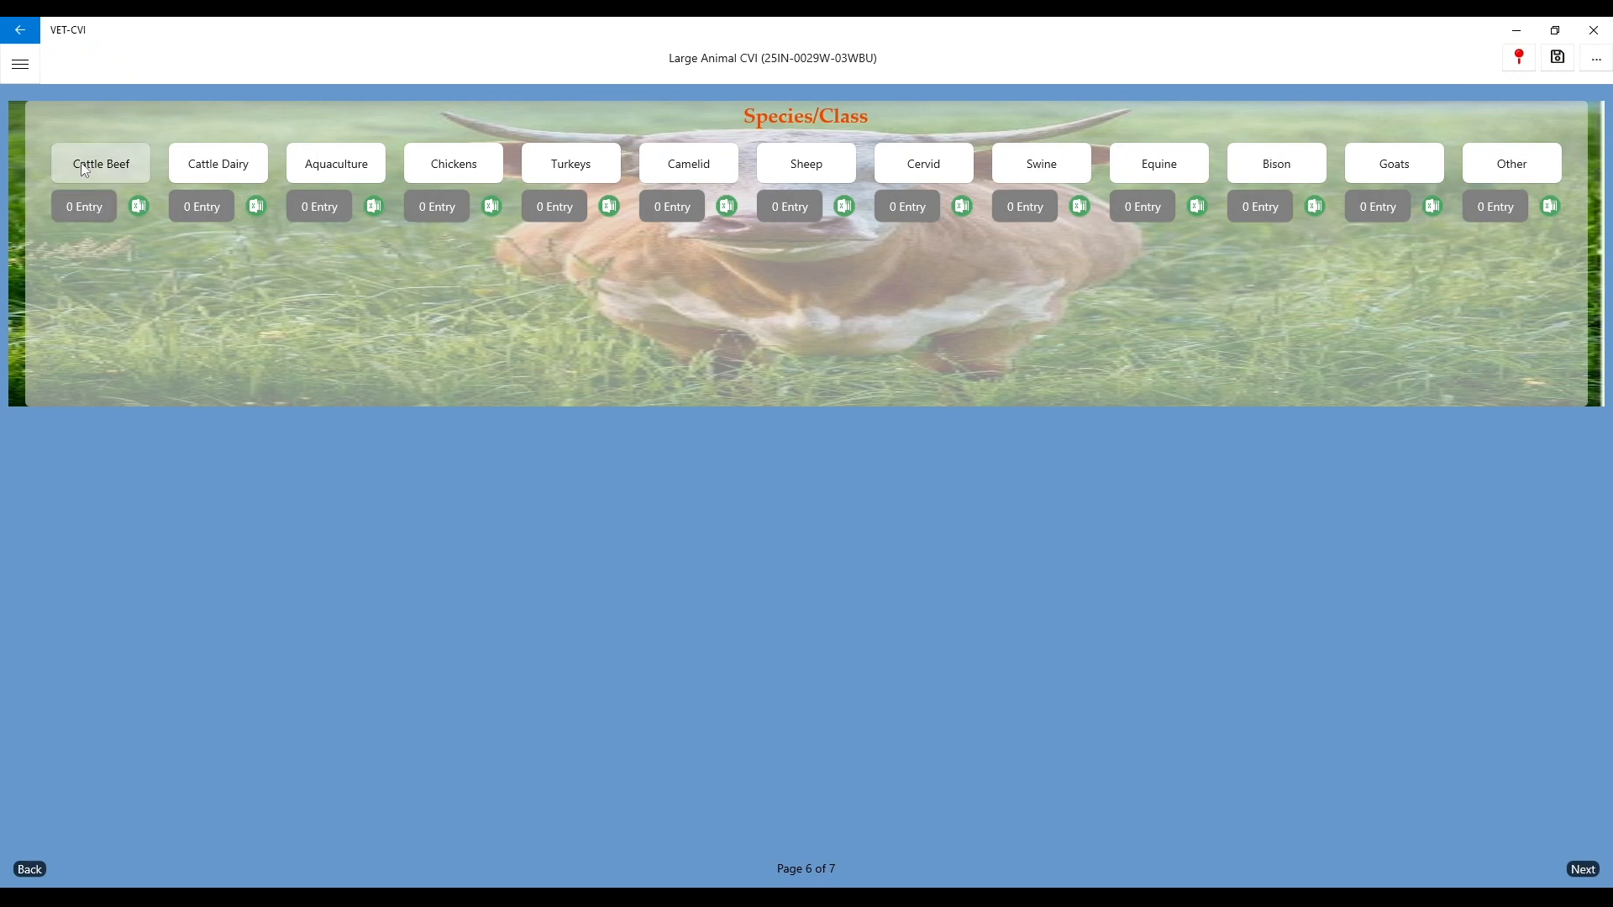
pyautogui.click(139, 210)
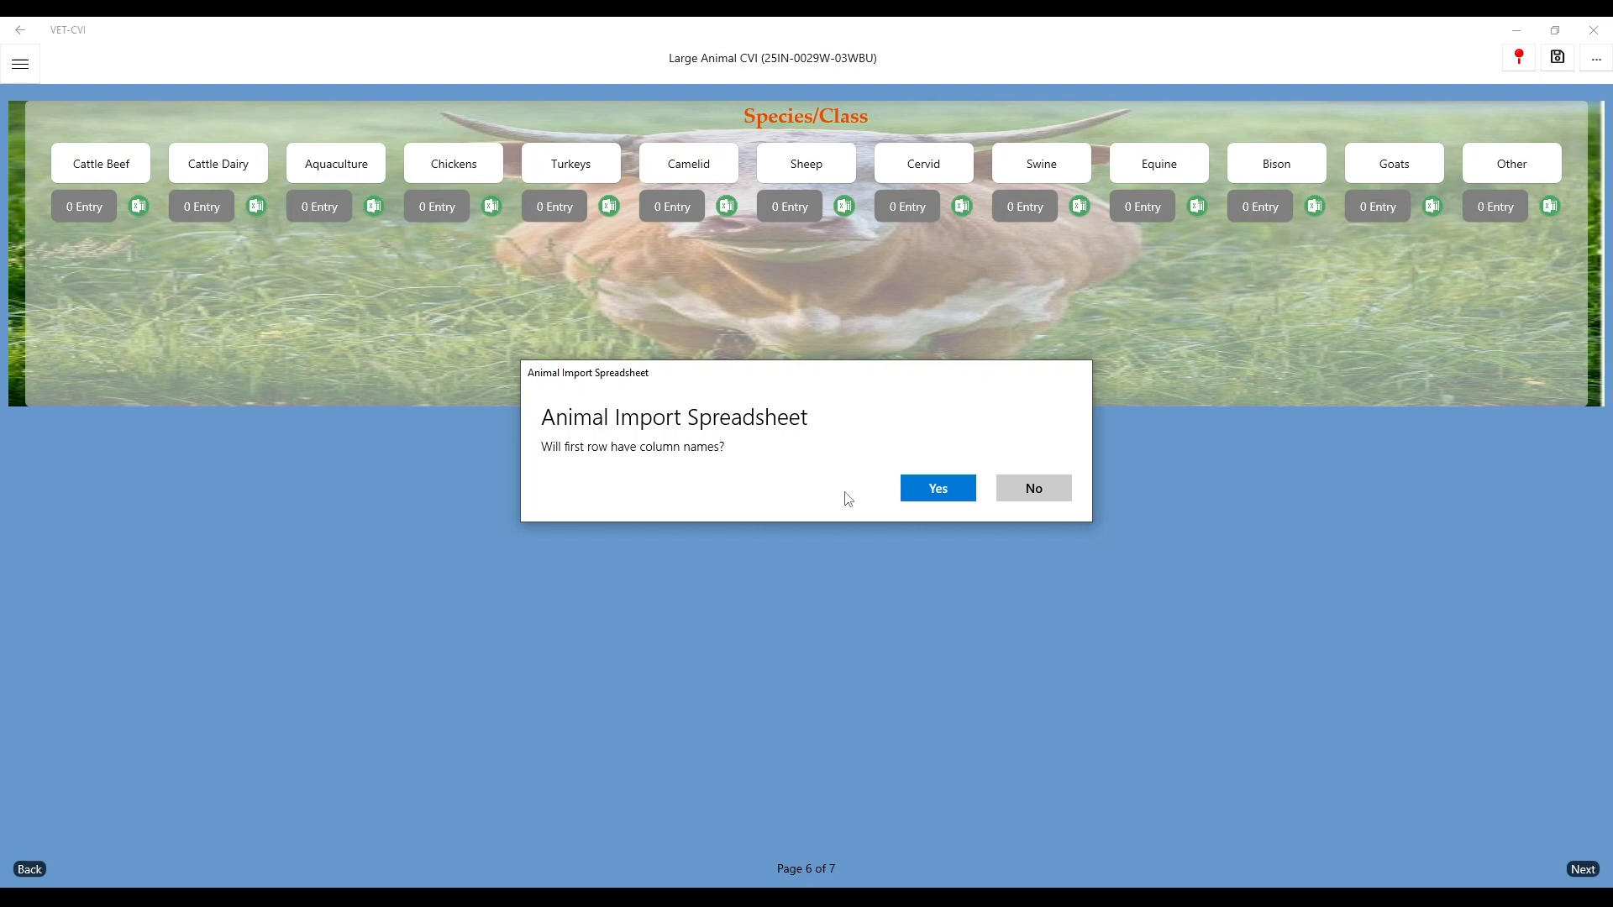
pyautogui.click(953, 496)
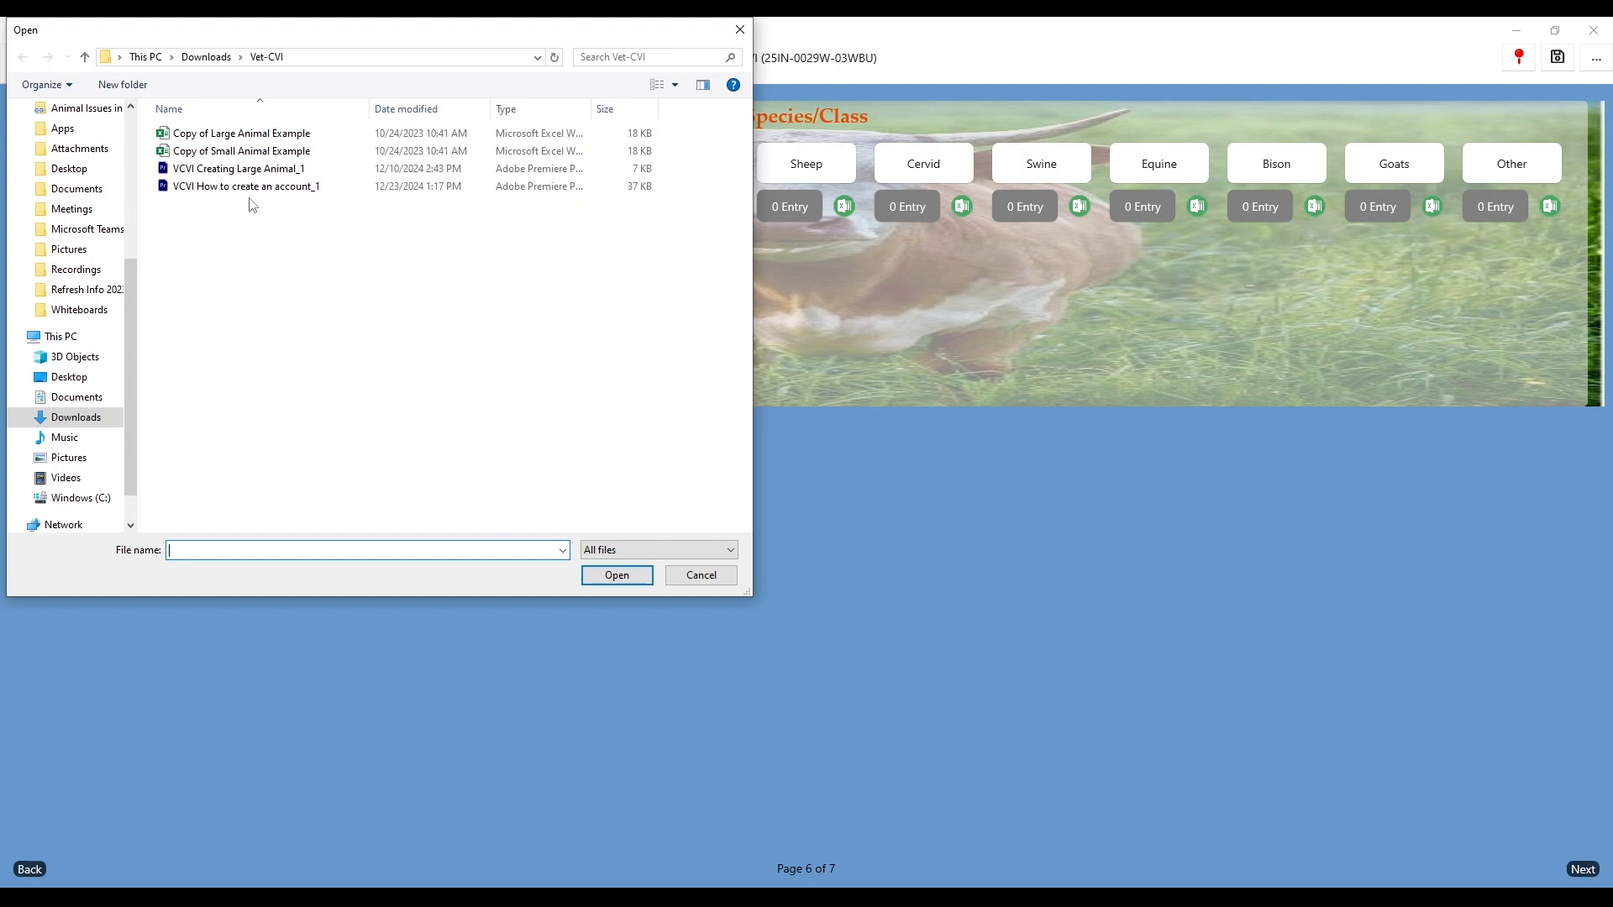
pyautogui.click(217, 137)
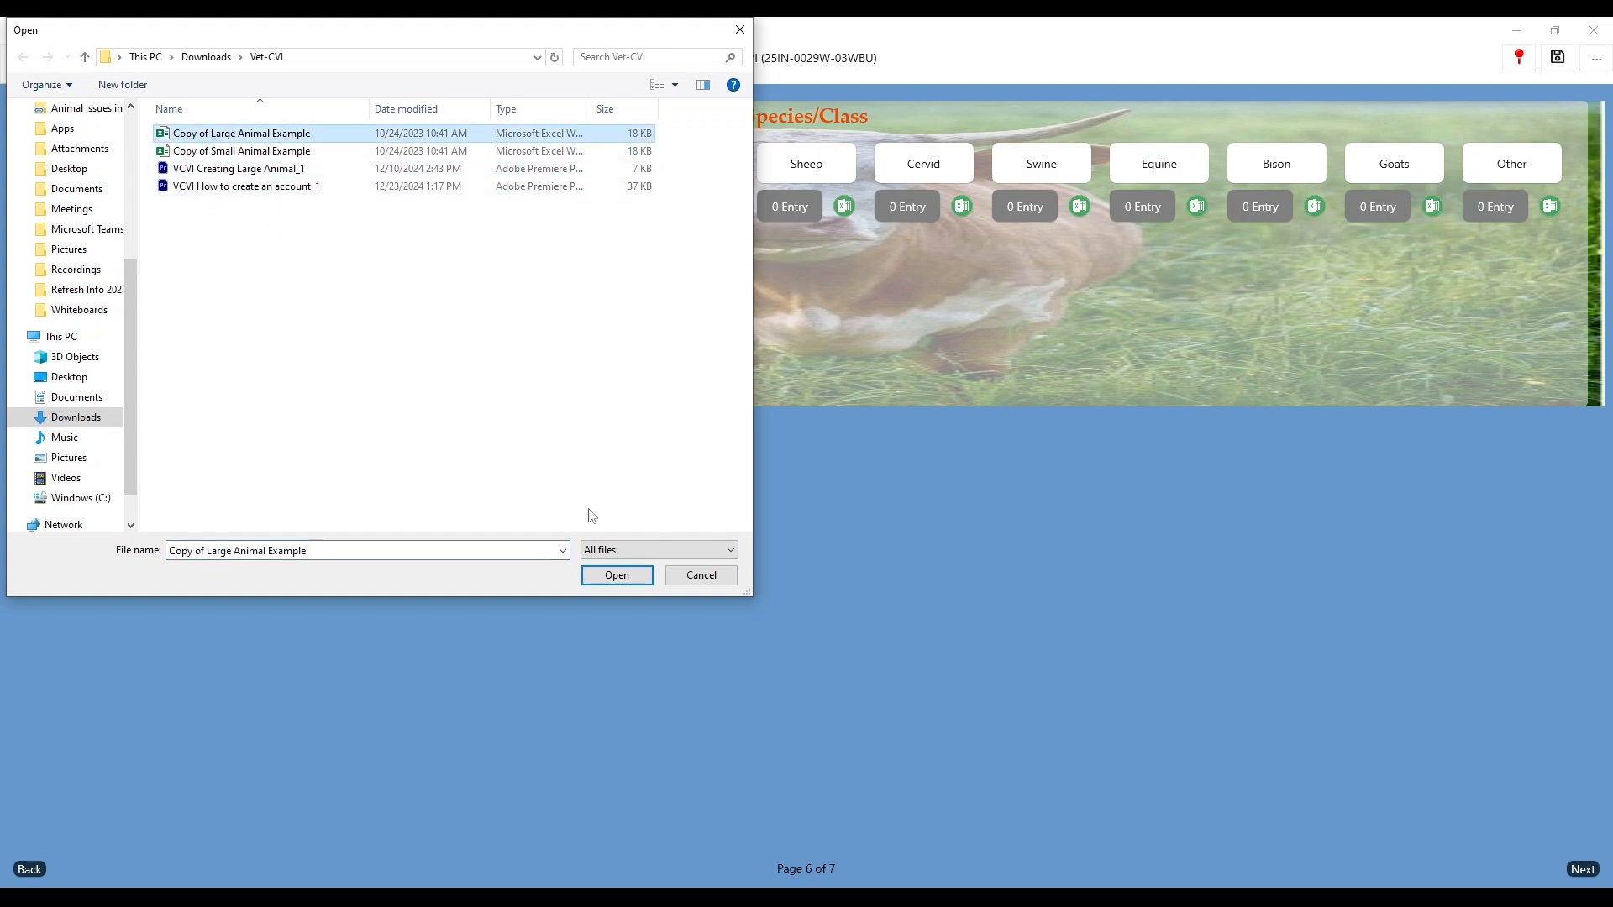
pyautogui.click(615, 580)
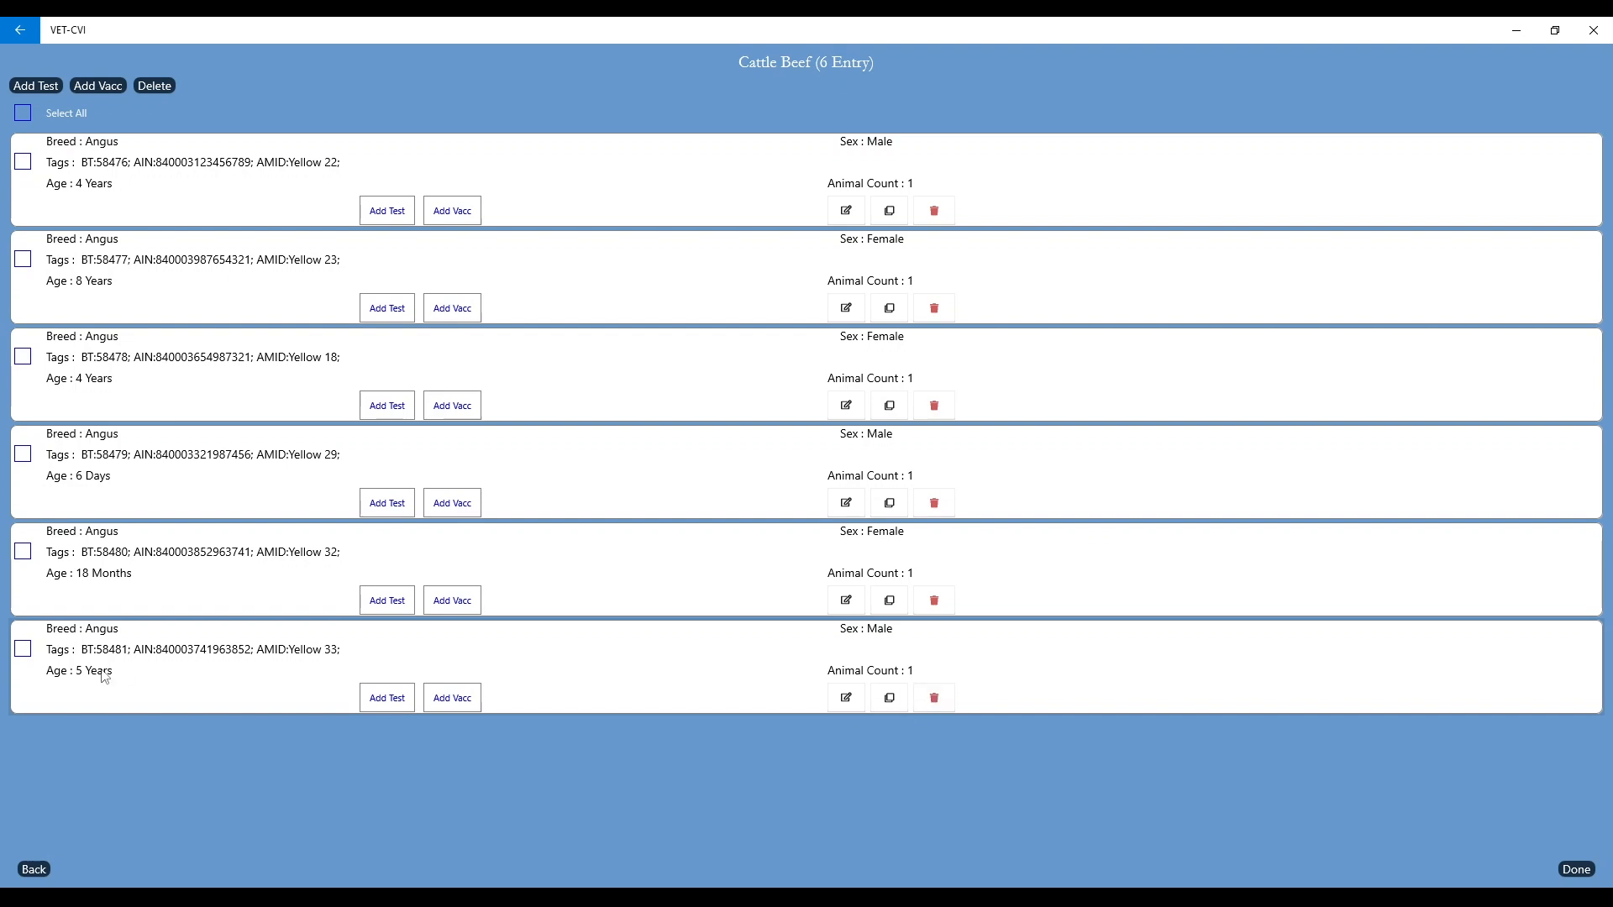
pyautogui.click(37, 870)
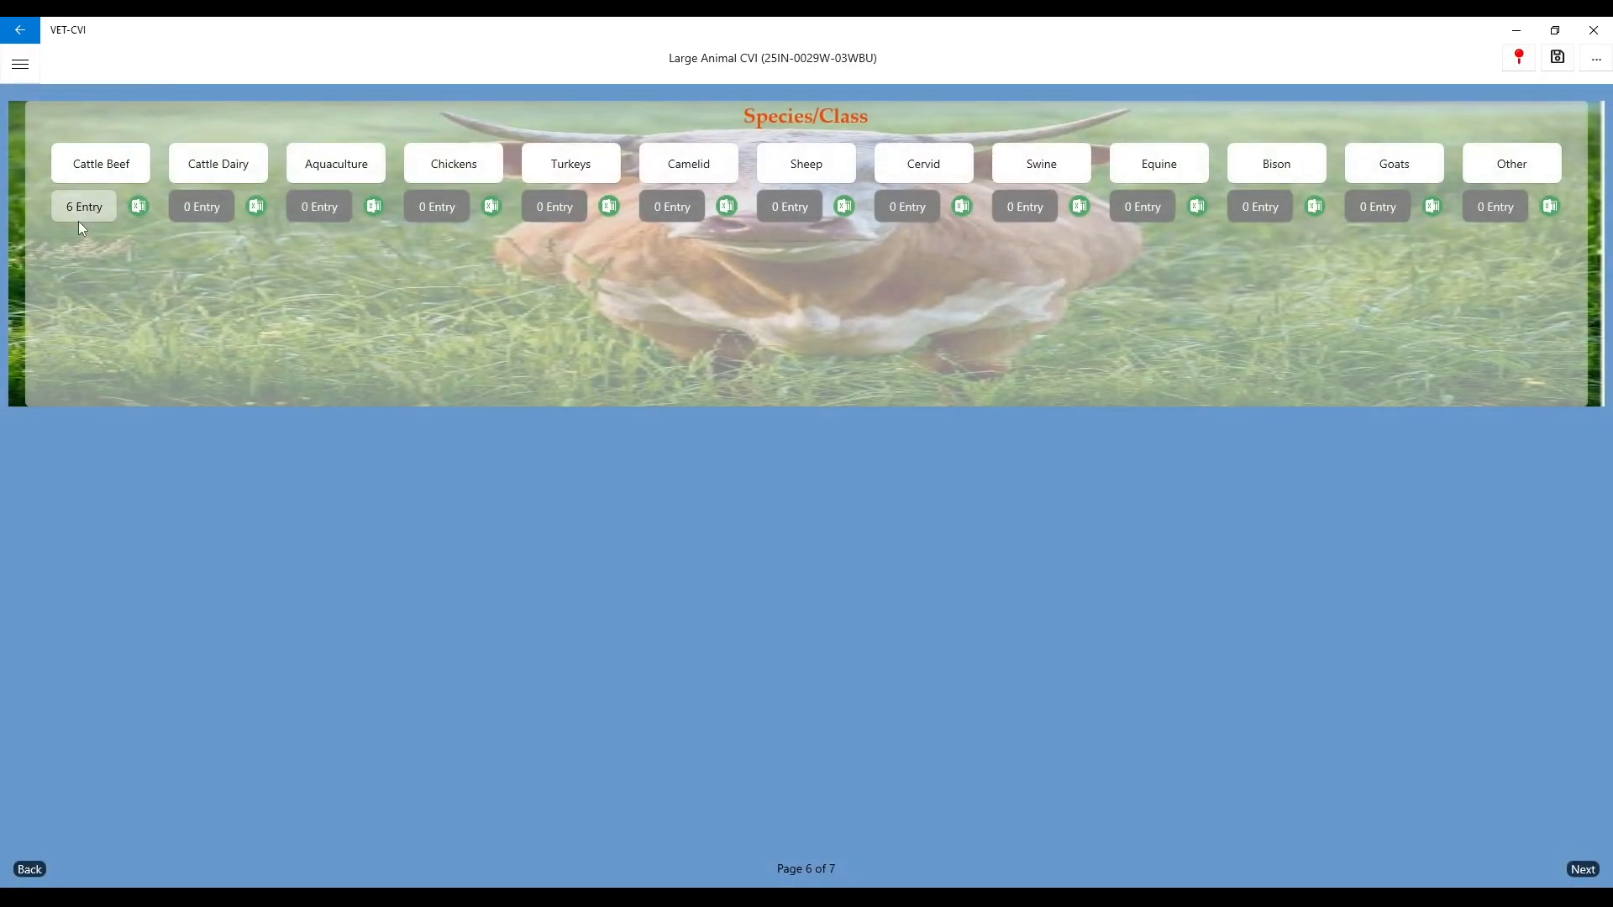
# Review the imported Cattle Beef entries and return to the Species/Class page
pyautogui.click(102, 178)
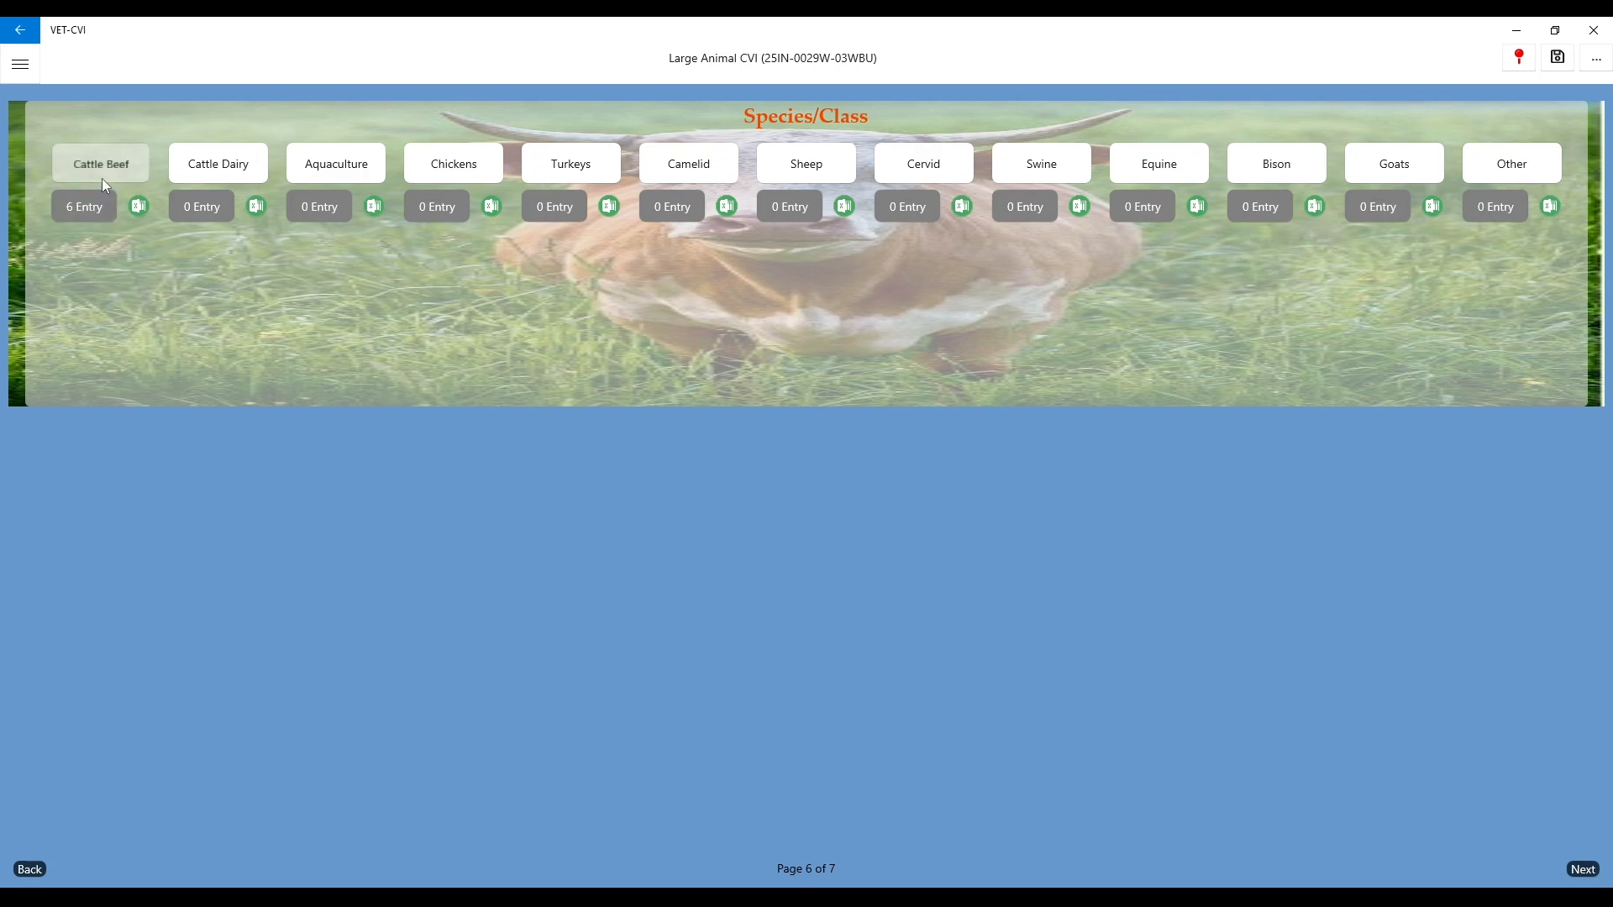
pyautogui.scroll(-2, 462, 734)
pyautogui.scroll(2, 461, 728)
pyautogui.click(20, 30)
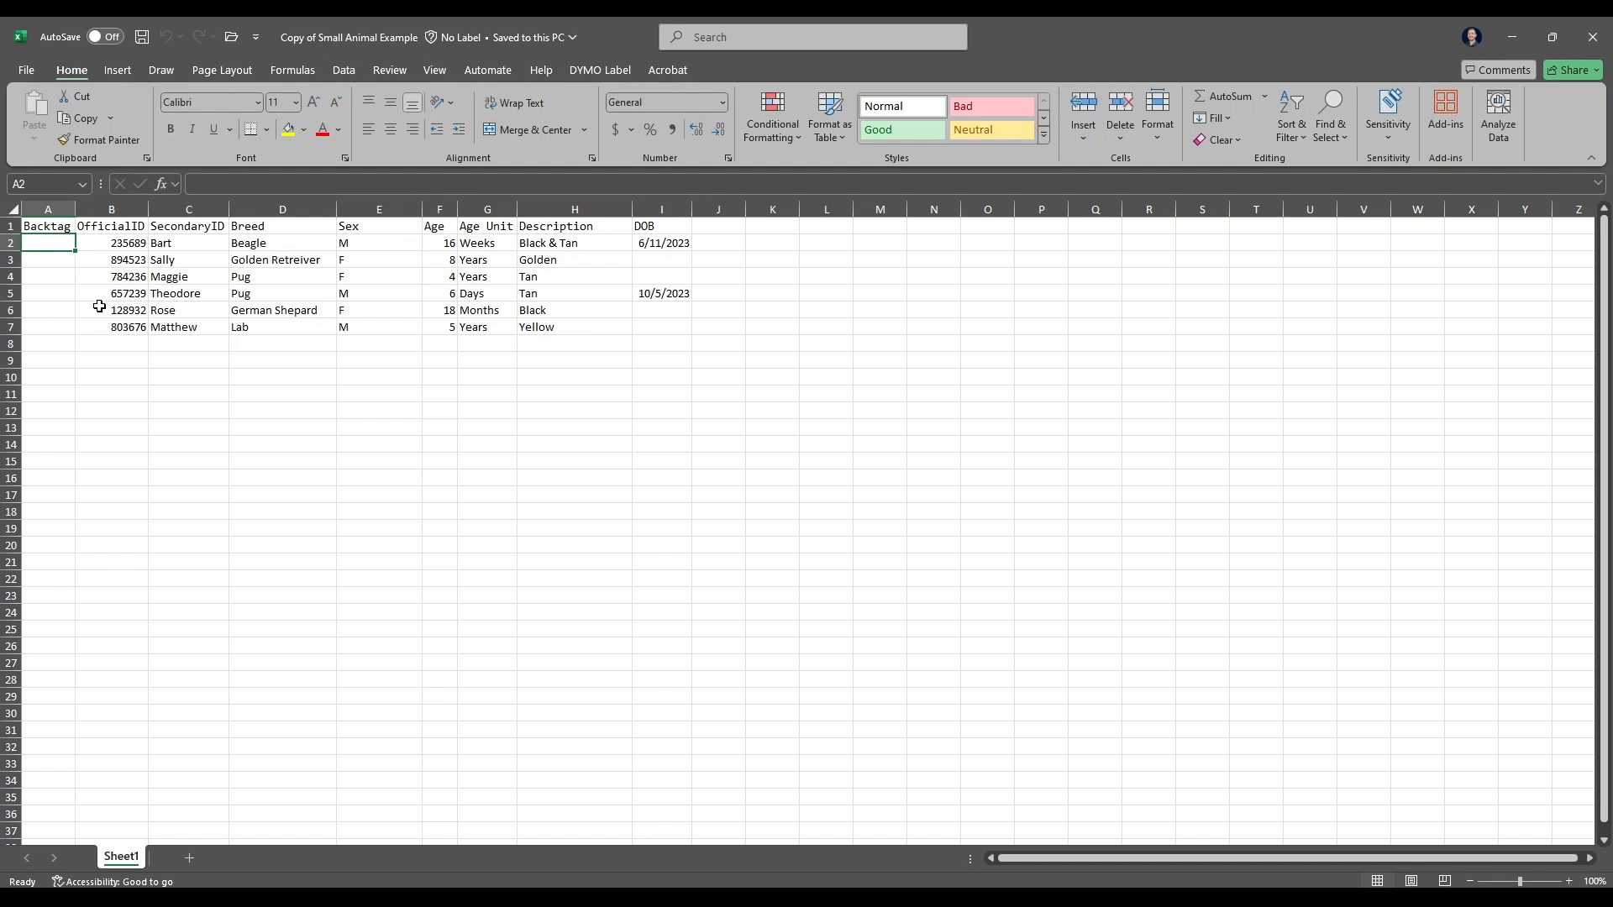
# Examine the columns and OfficialID values of the small animal workbook in Excel, and return to VET-CVI
pyautogui.click(111, 242)
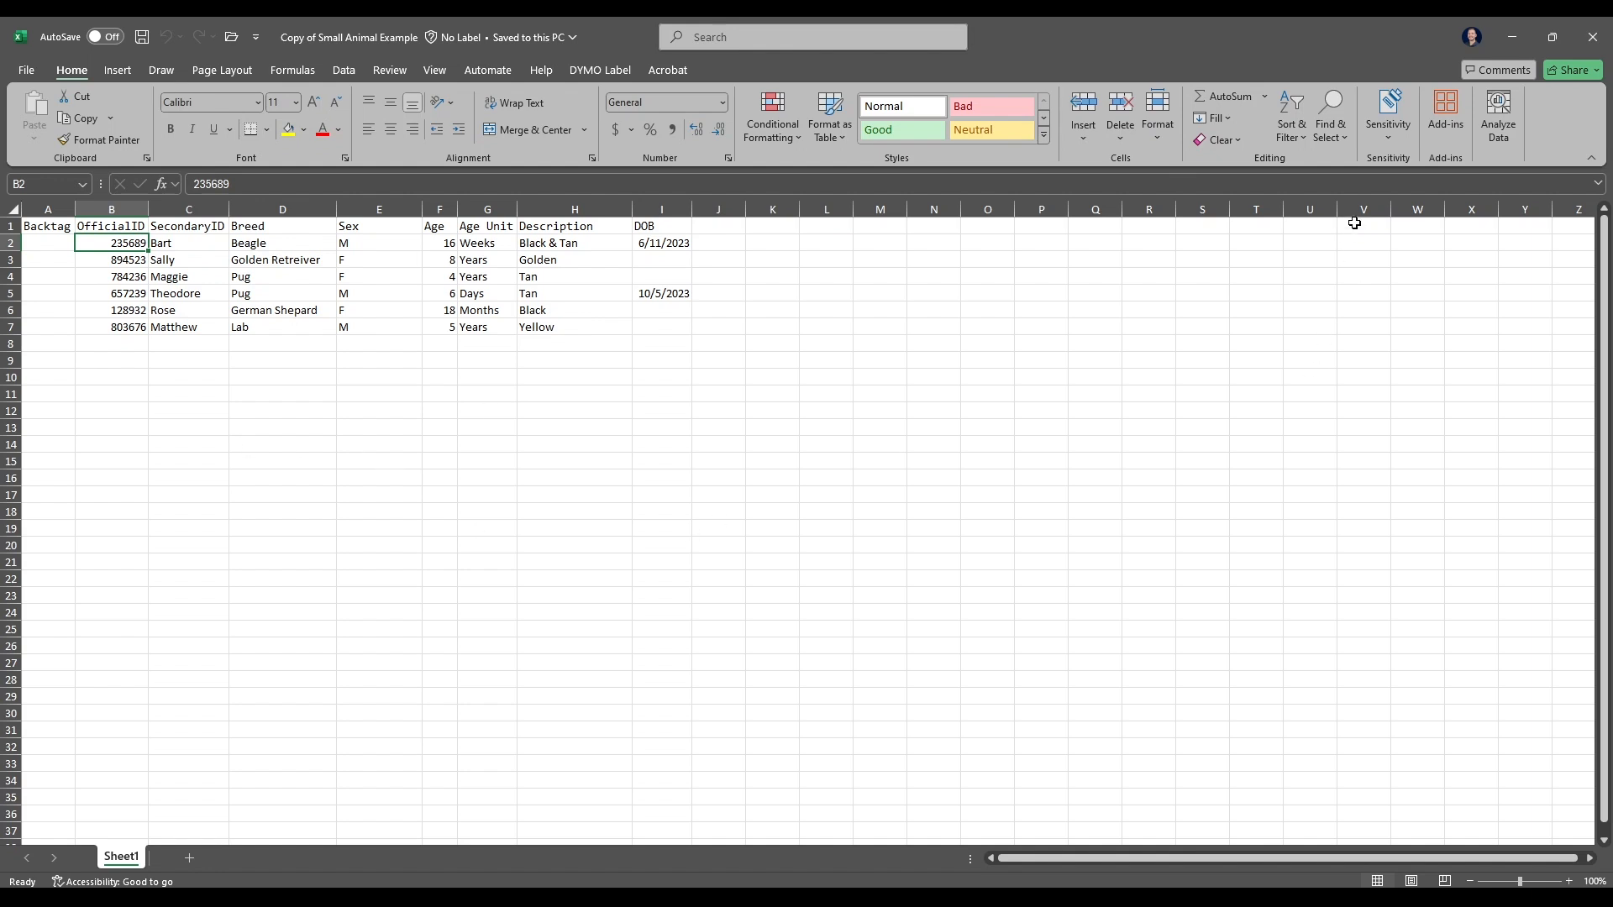
pyautogui.click(1517, 37)
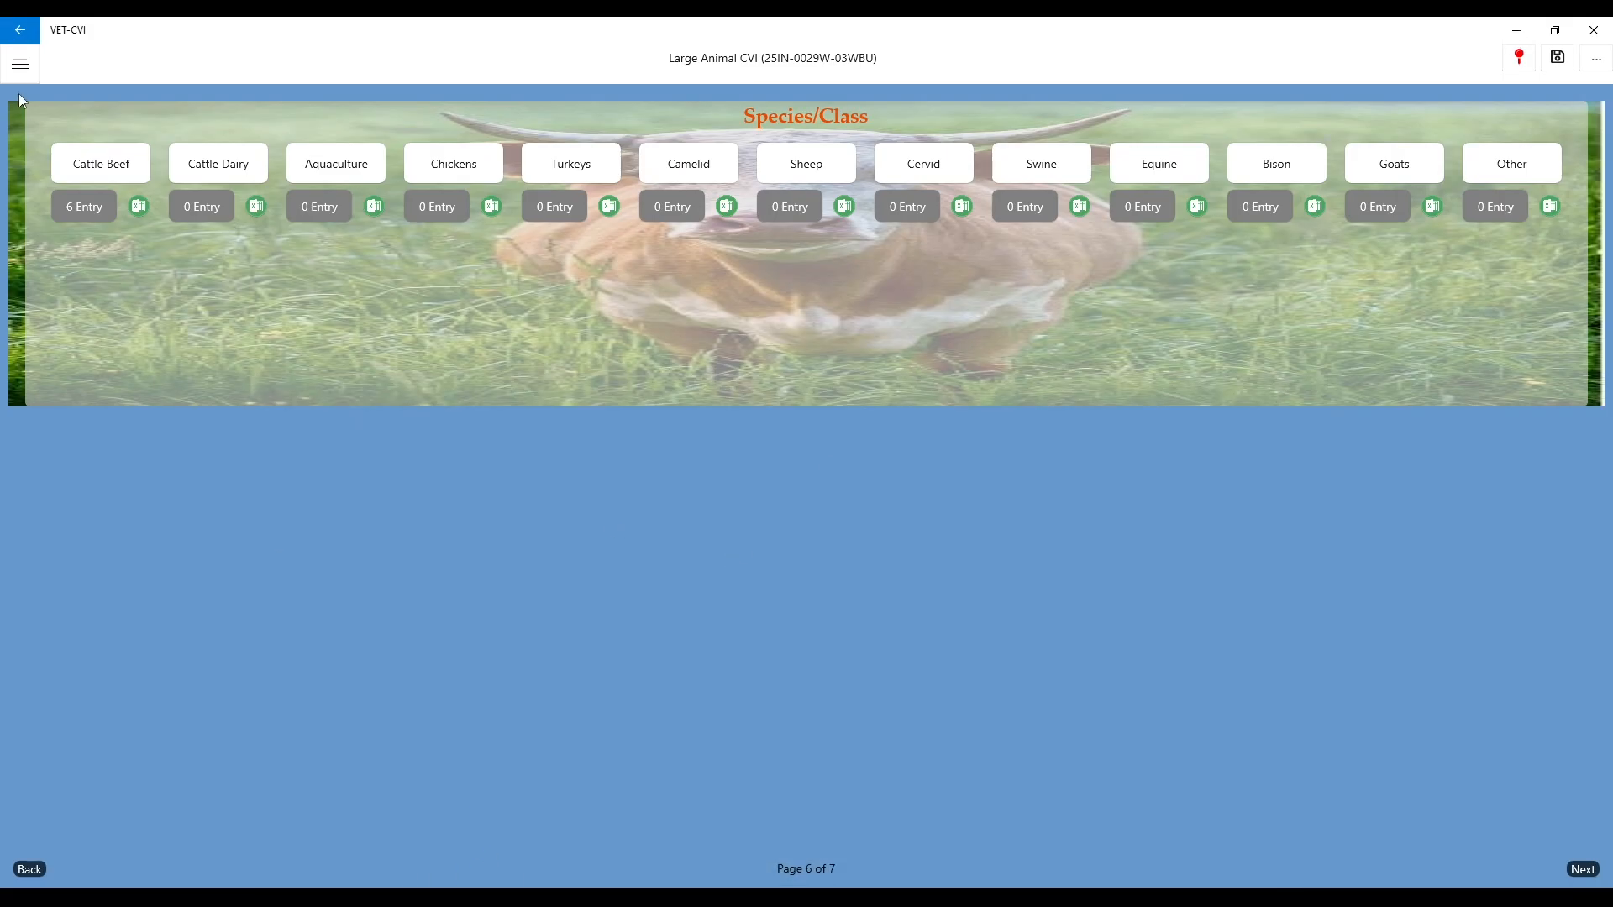
# Open the small animal draft certificate from CVI Drafts & Template and go to its Species Class page
pyautogui.click(21, 64)
pyautogui.click(104, 425)
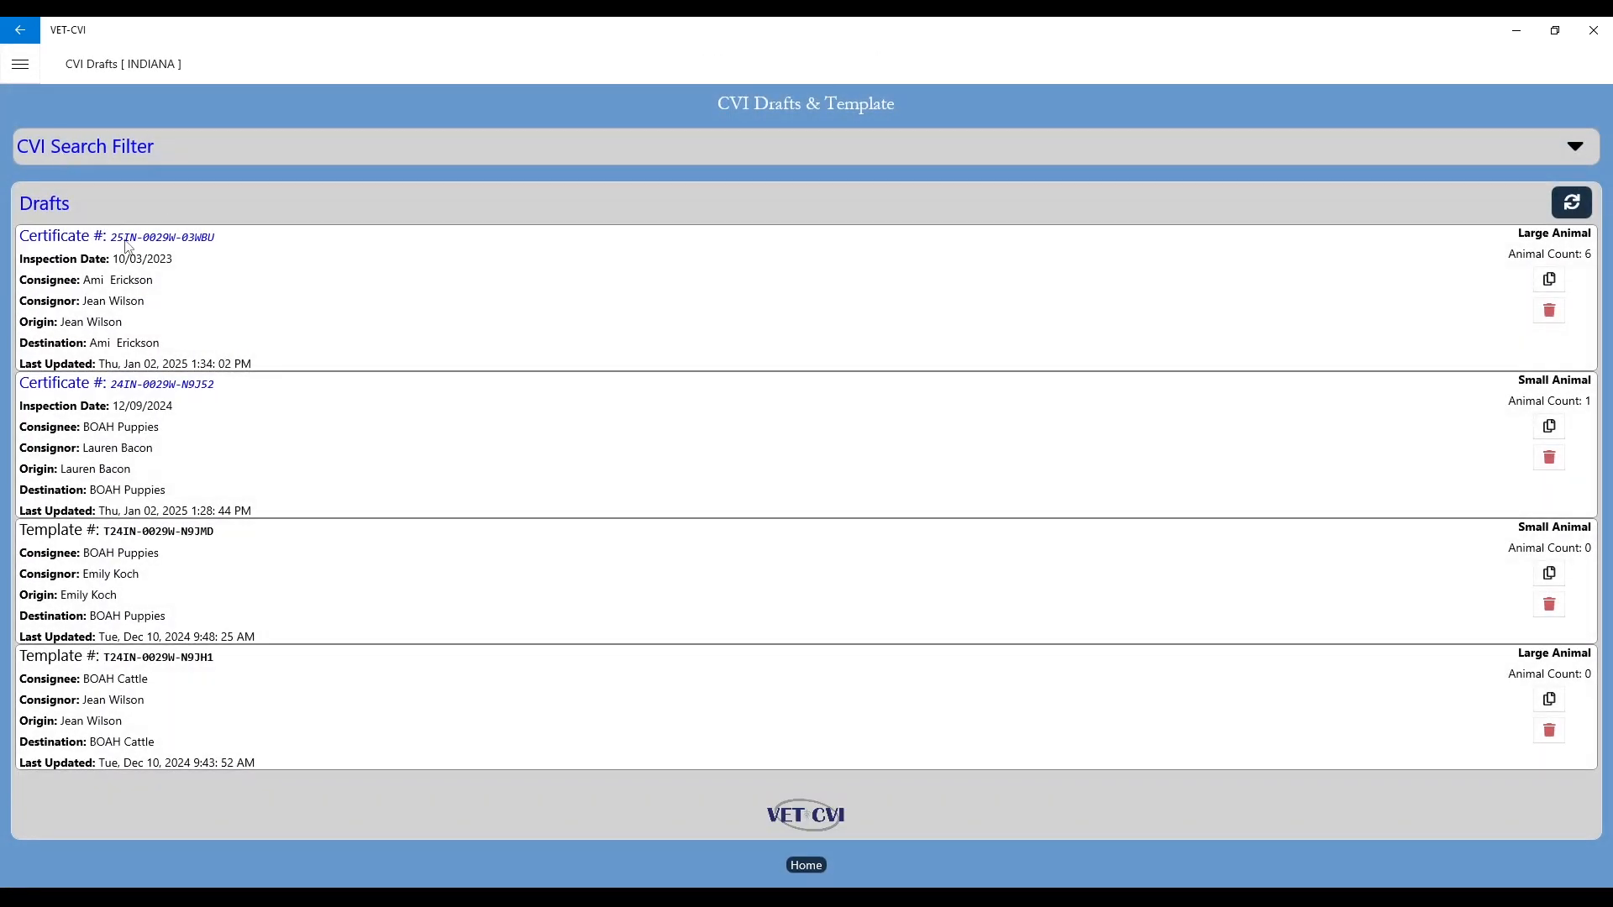
pyautogui.click(173, 388)
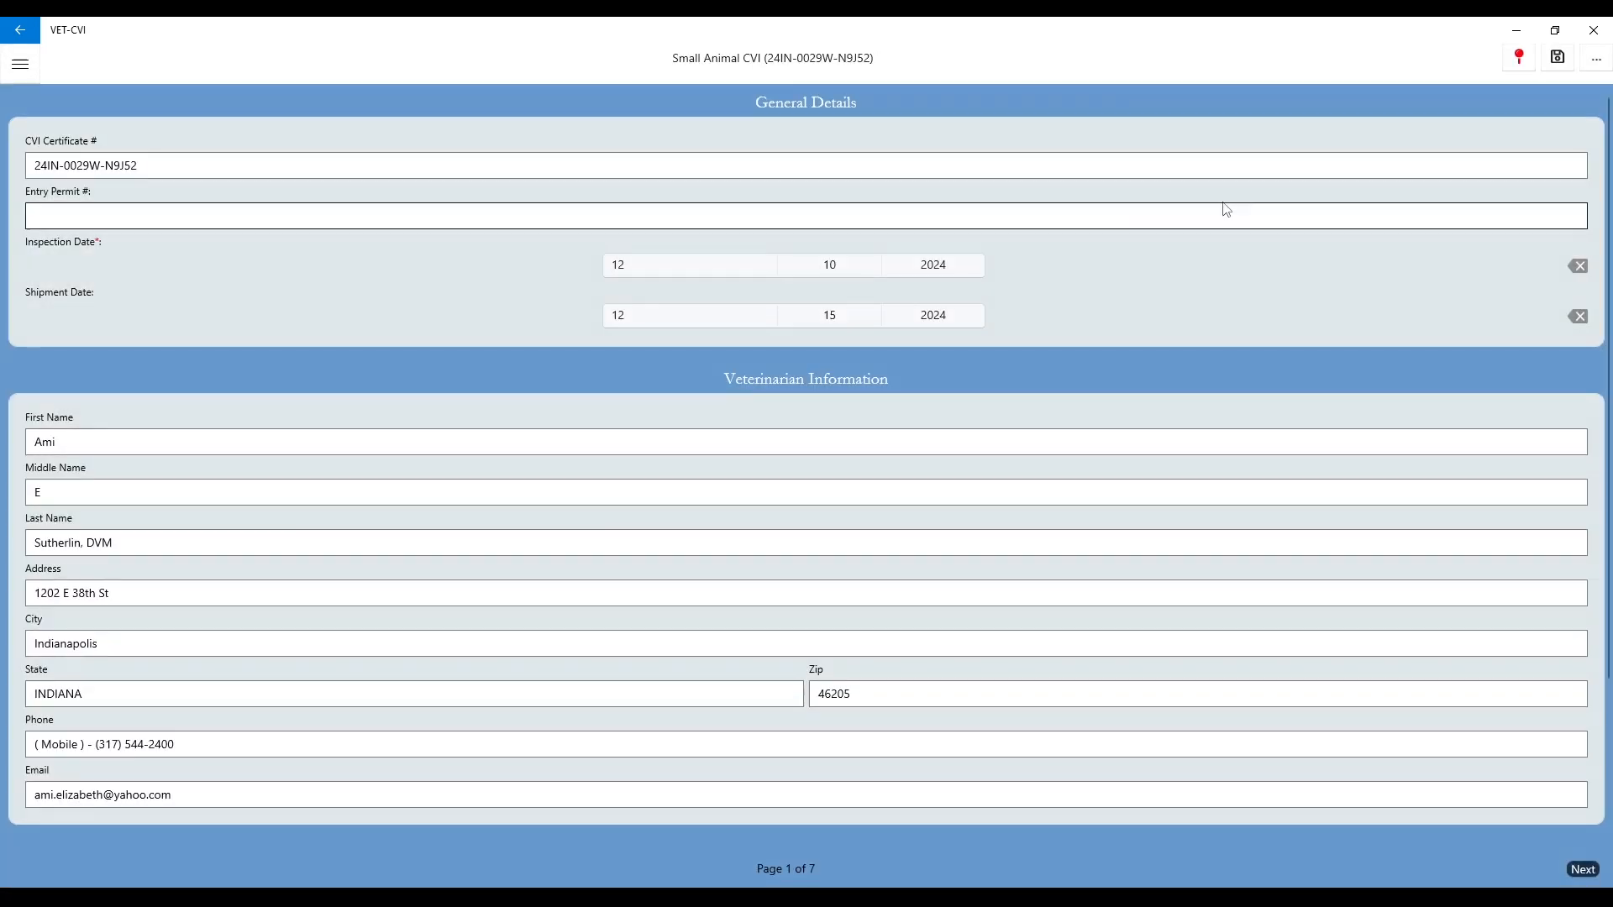
pyautogui.click(1589, 60)
pyautogui.scroll(-2, 743, 455)
pyautogui.scroll(-1, 742, 456)
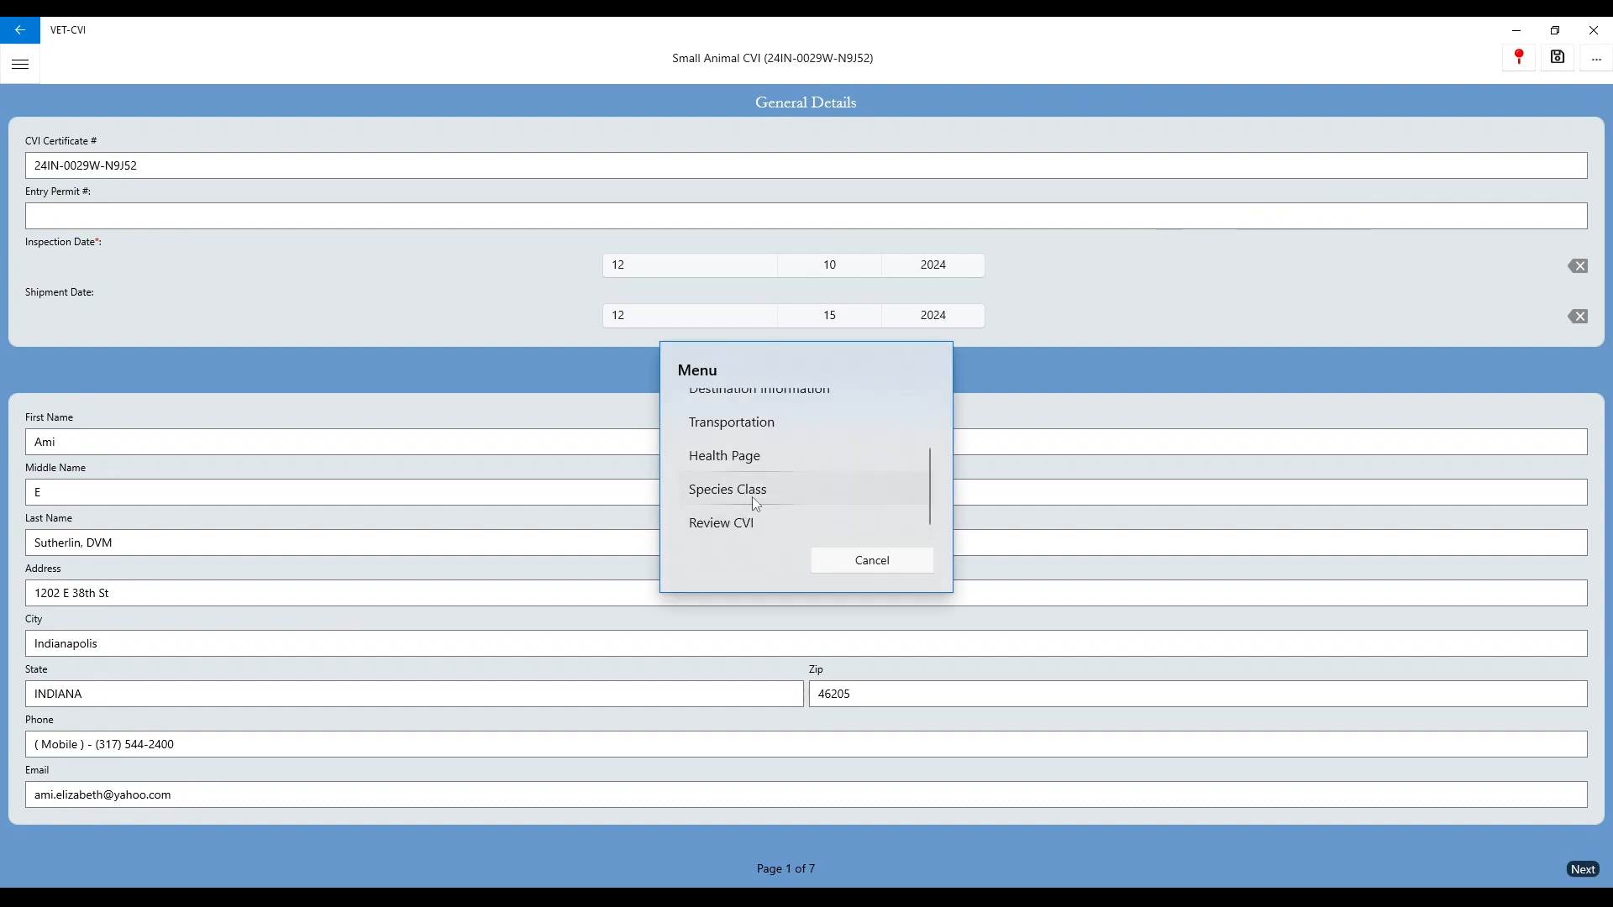
pyautogui.click(753, 497)
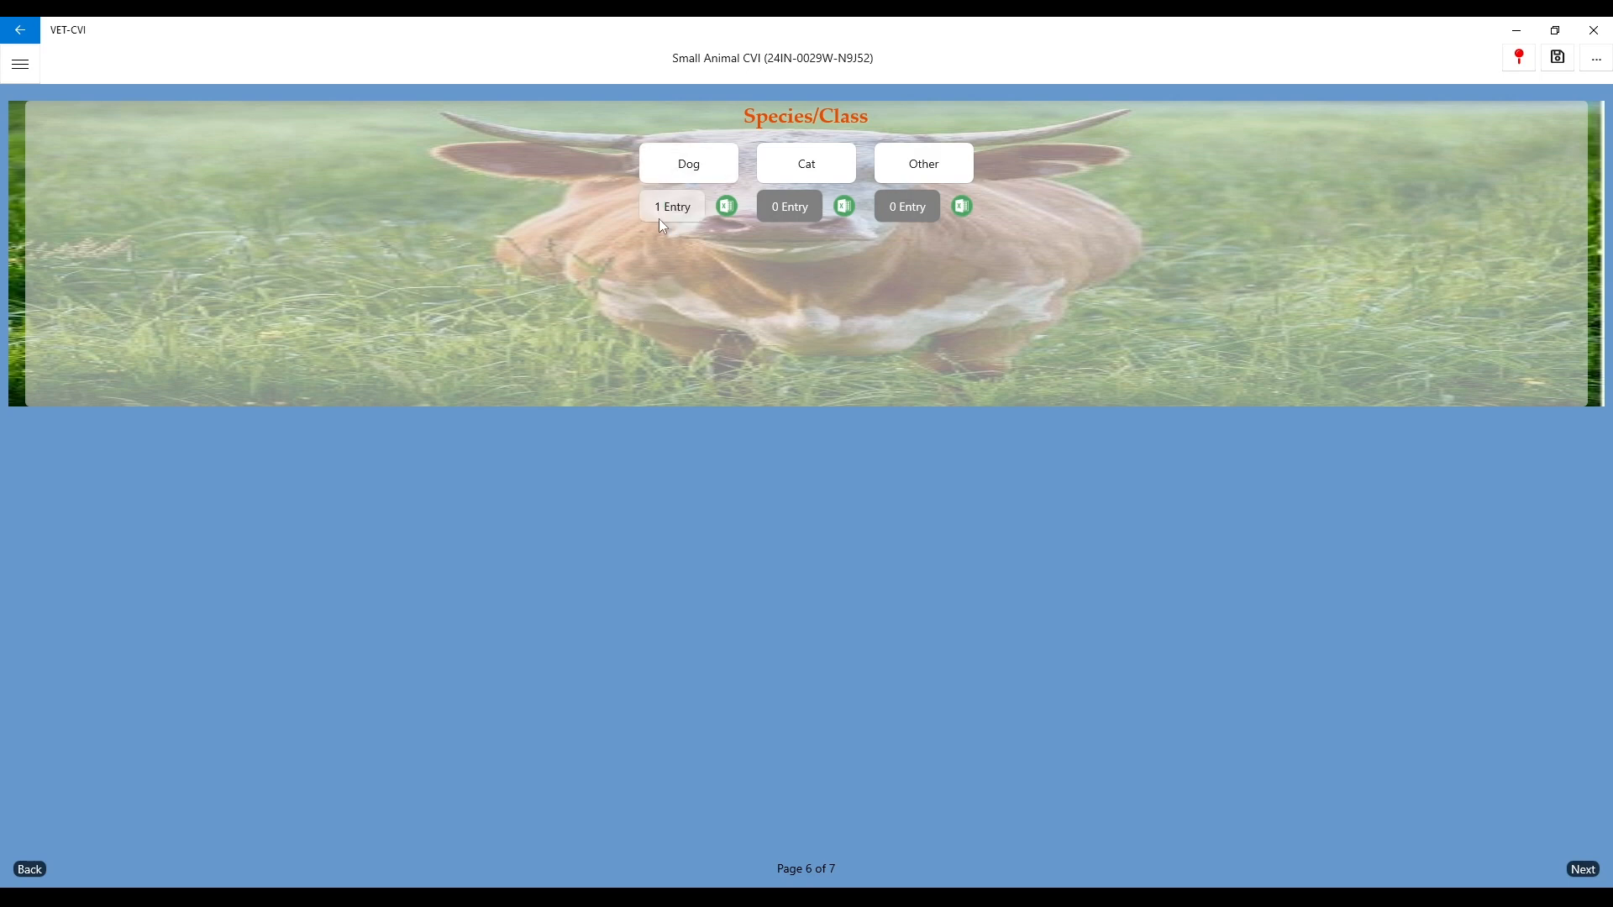
# Import Copy of Small Animal Example into Dog with column names in the first row, and return to the Species/Class page
pyautogui.click(727, 211)
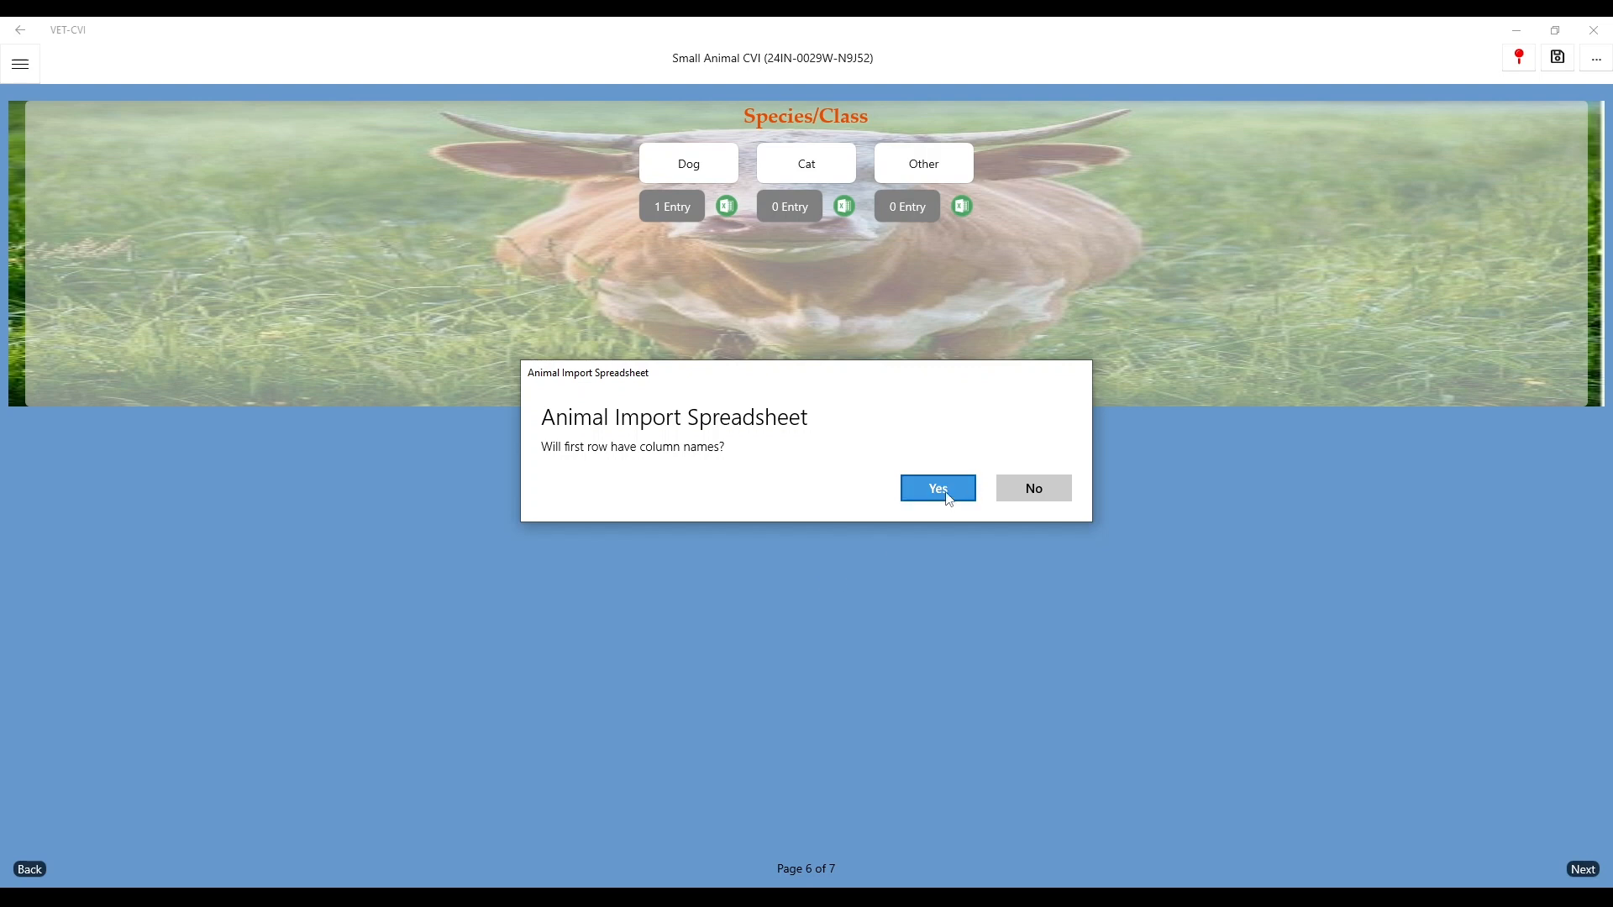
pyautogui.click(931, 494)
pyautogui.click(948, 500)
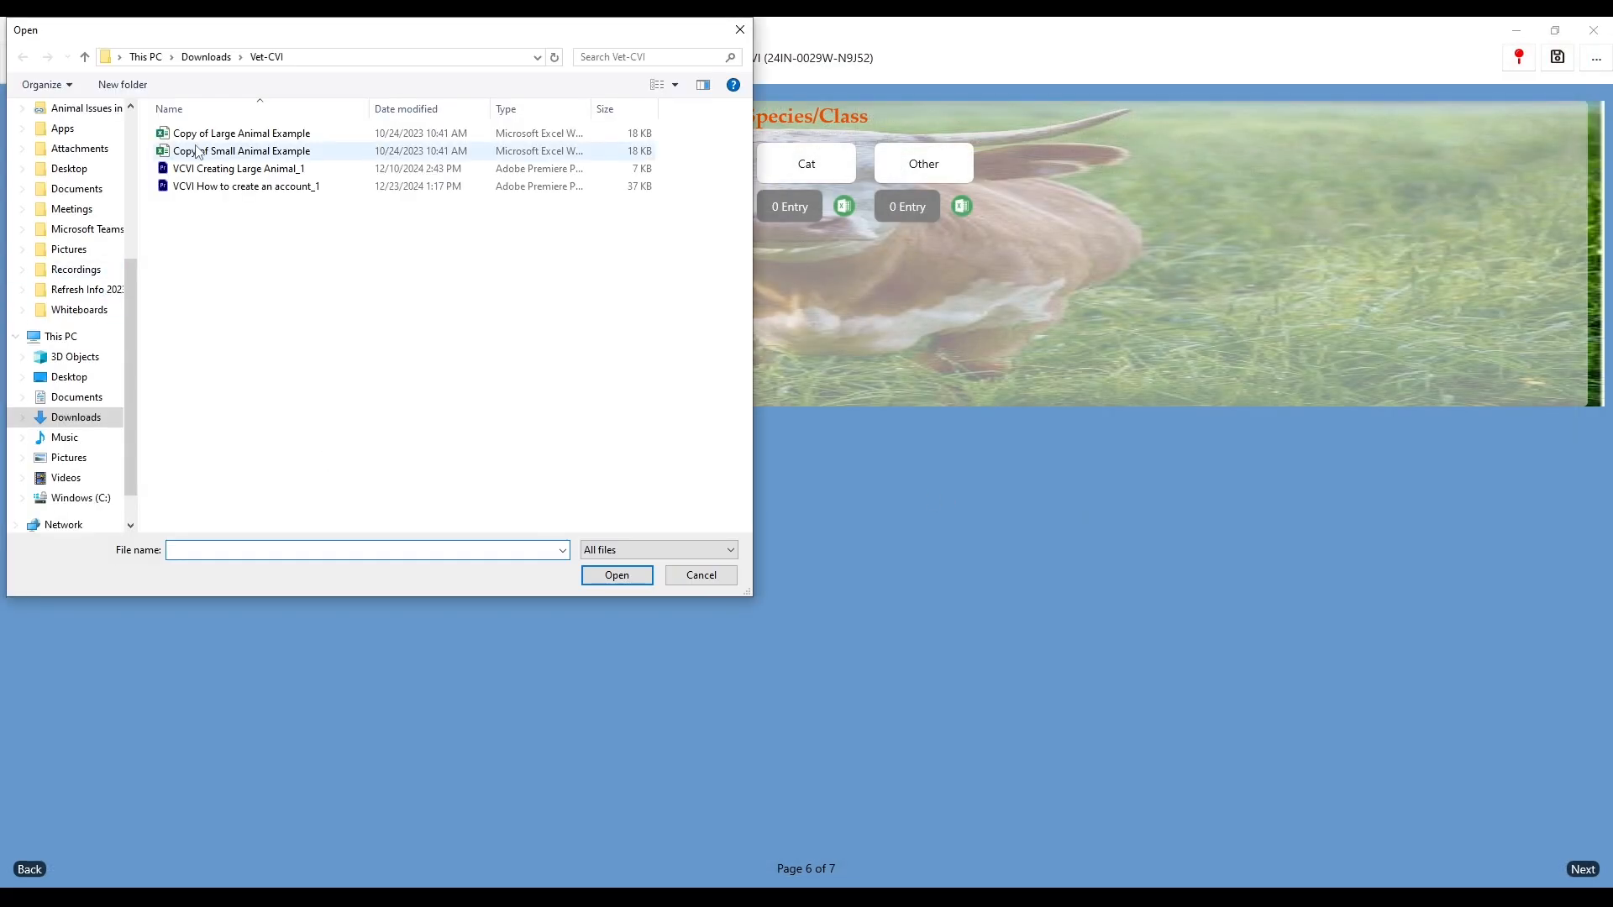
pyautogui.click(198, 155)
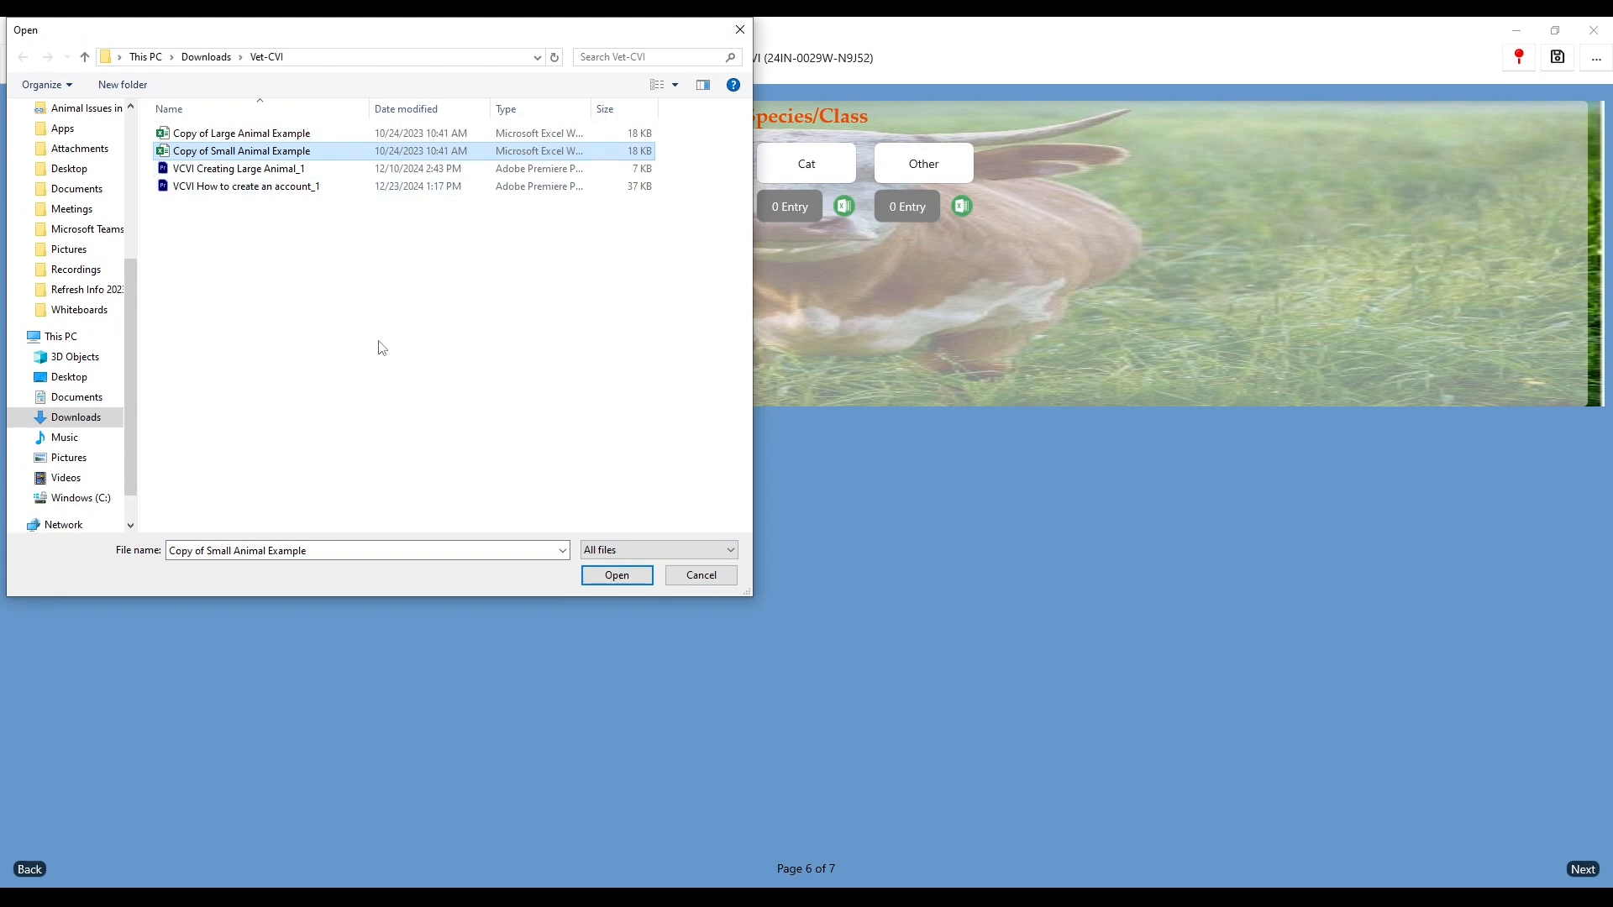
pyautogui.click(622, 578)
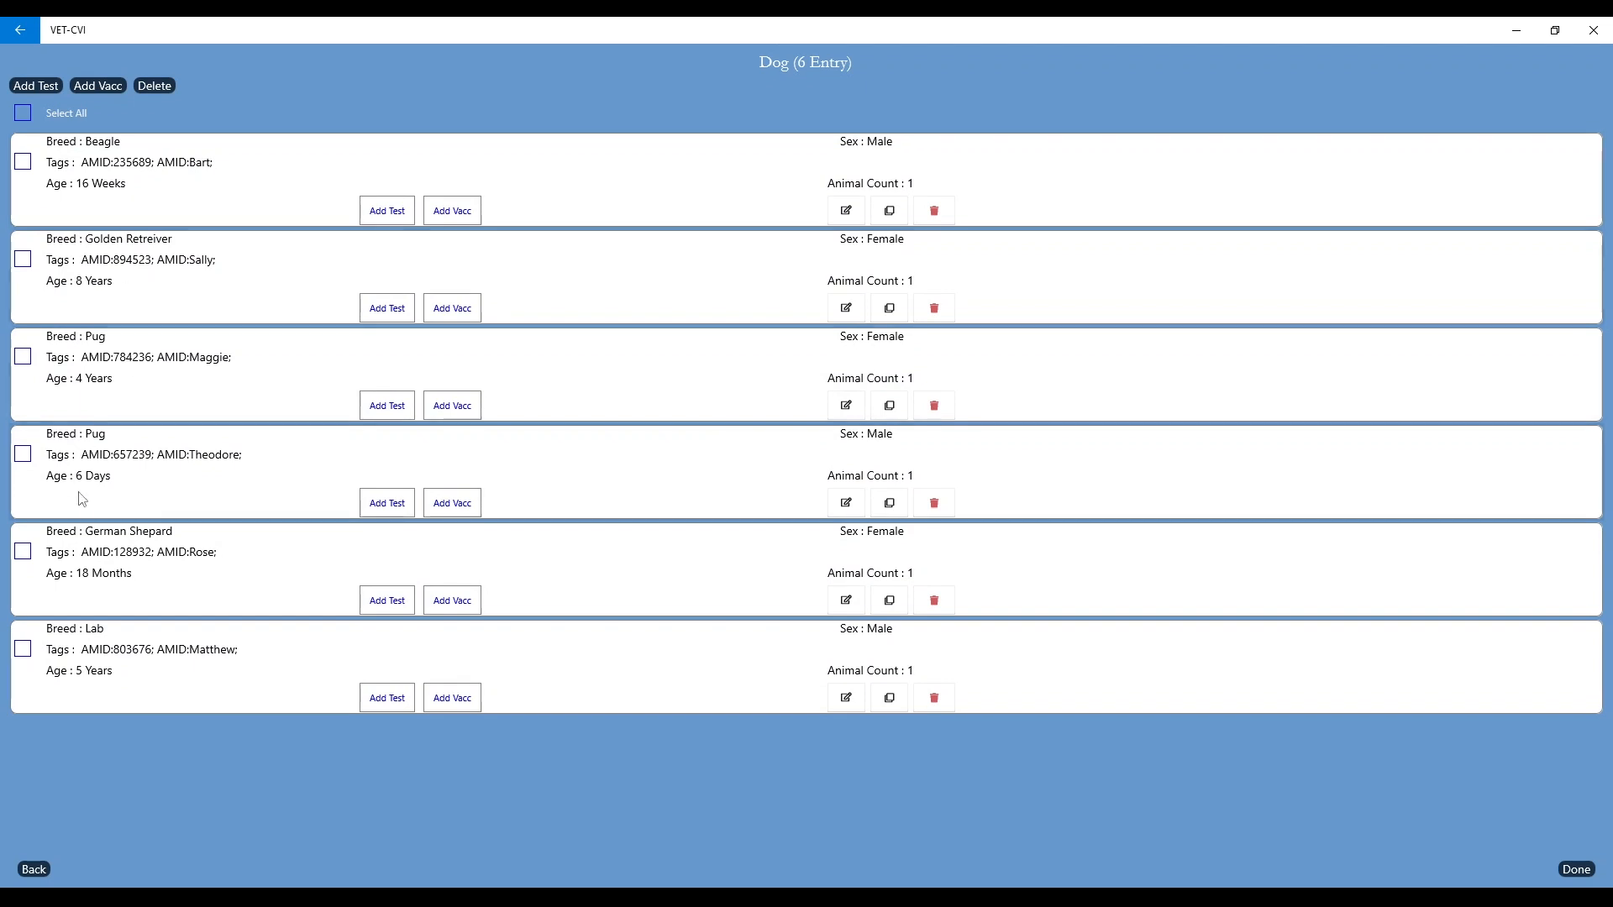
pyautogui.click(38, 871)
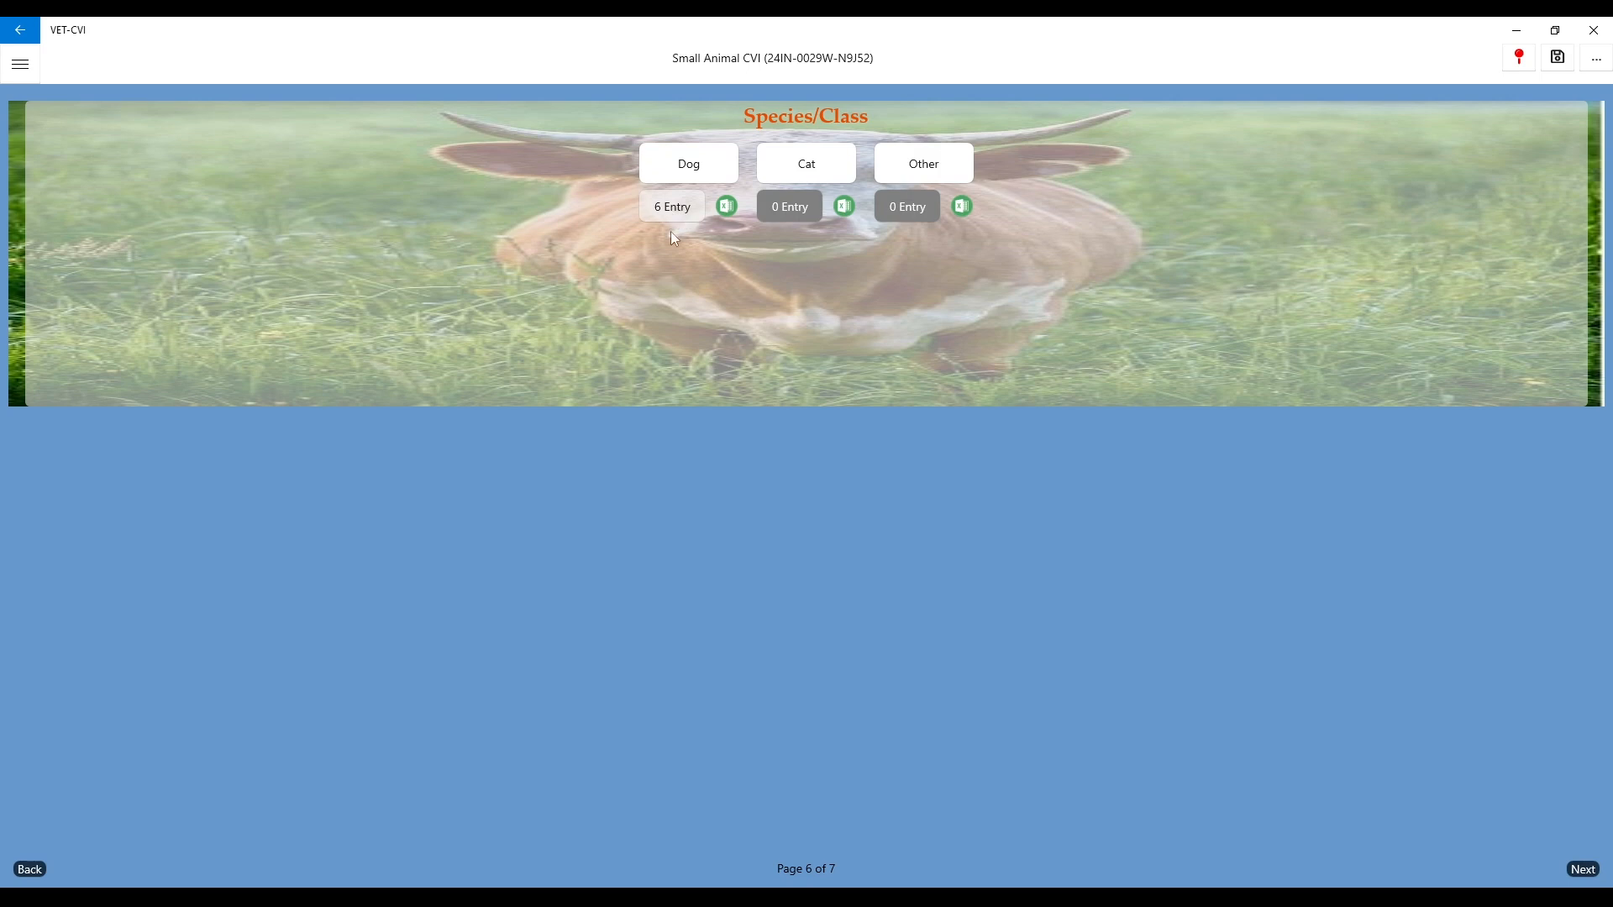
# Refresh the Species/Class page by leaving and reopening it, and delete the neutered male without a breed from the Dog entries
pyautogui.click(31, 870)
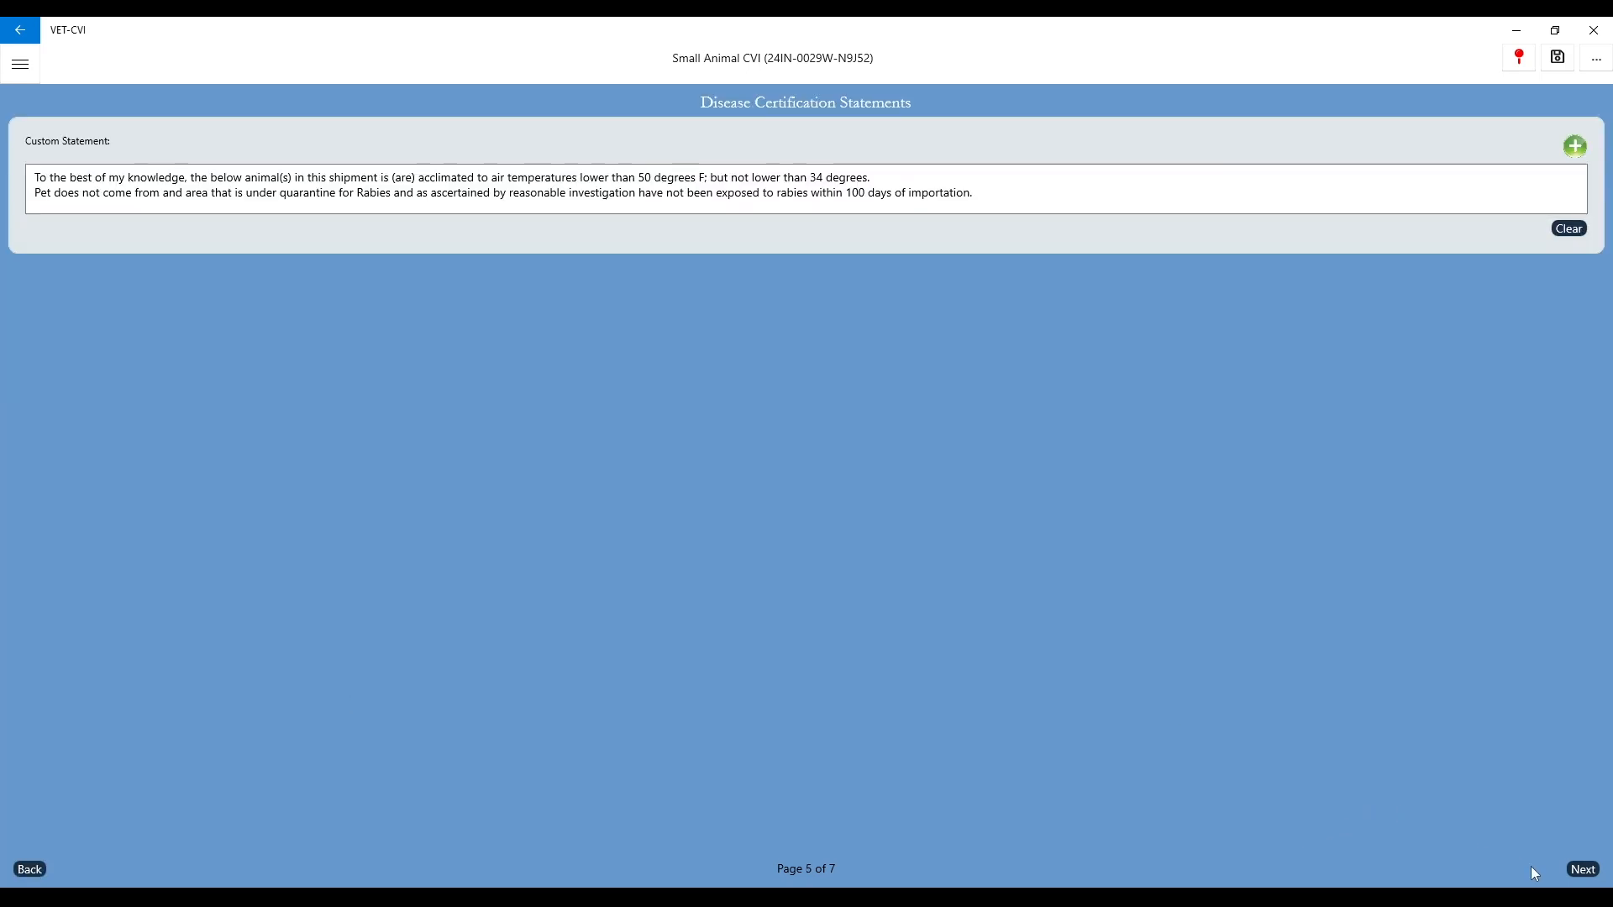
pyautogui.click(1582, 870)
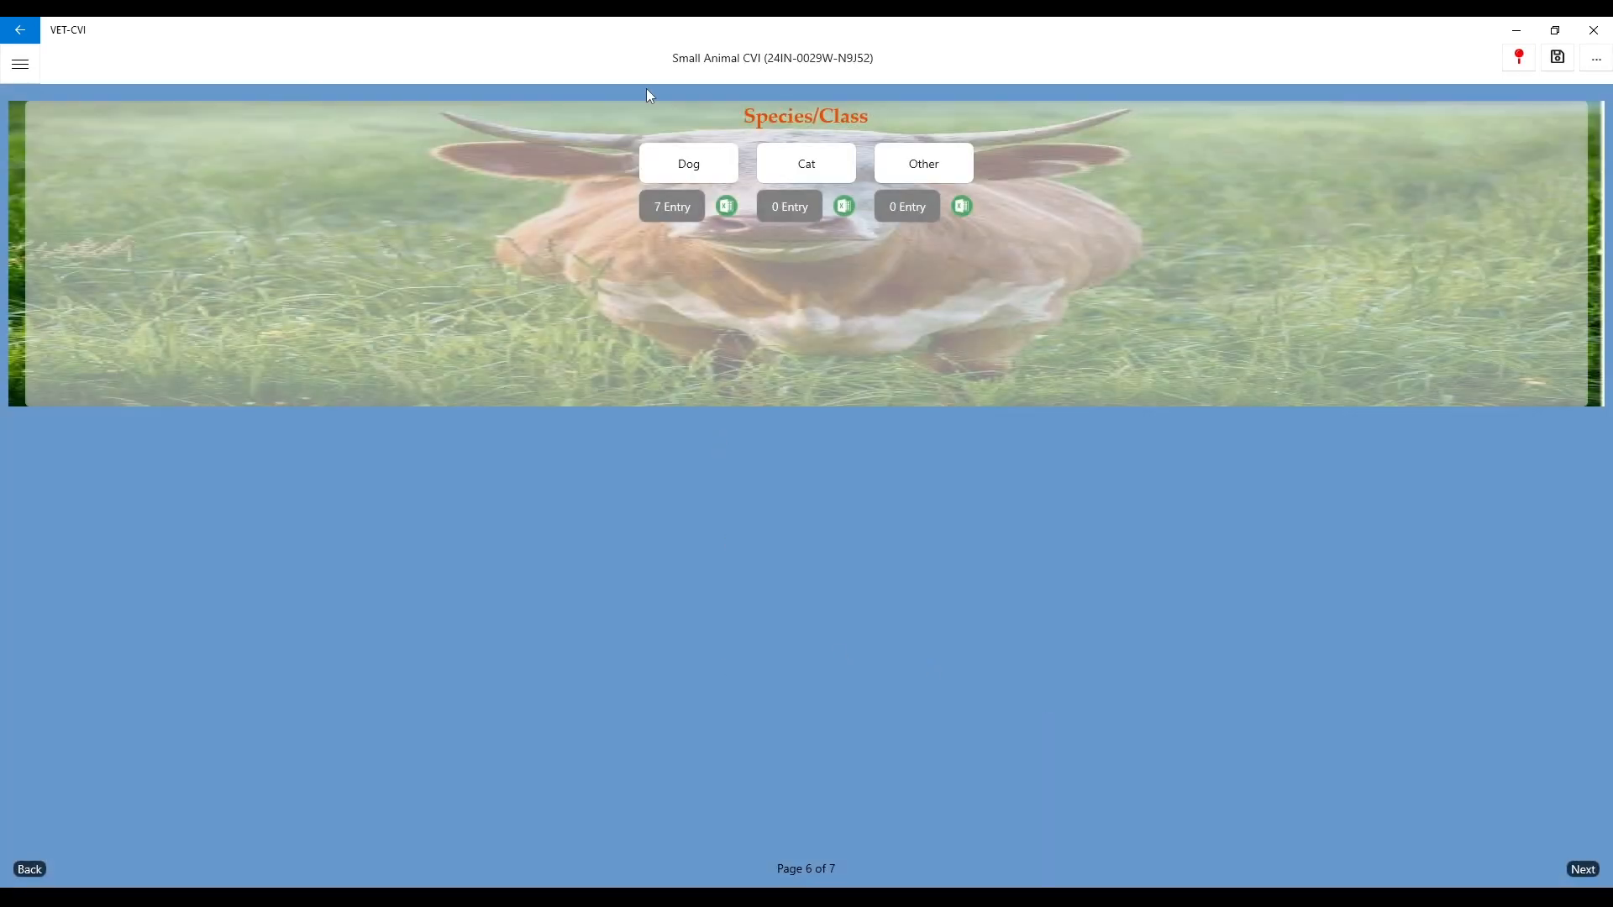
pyautogui.click(674, 210)
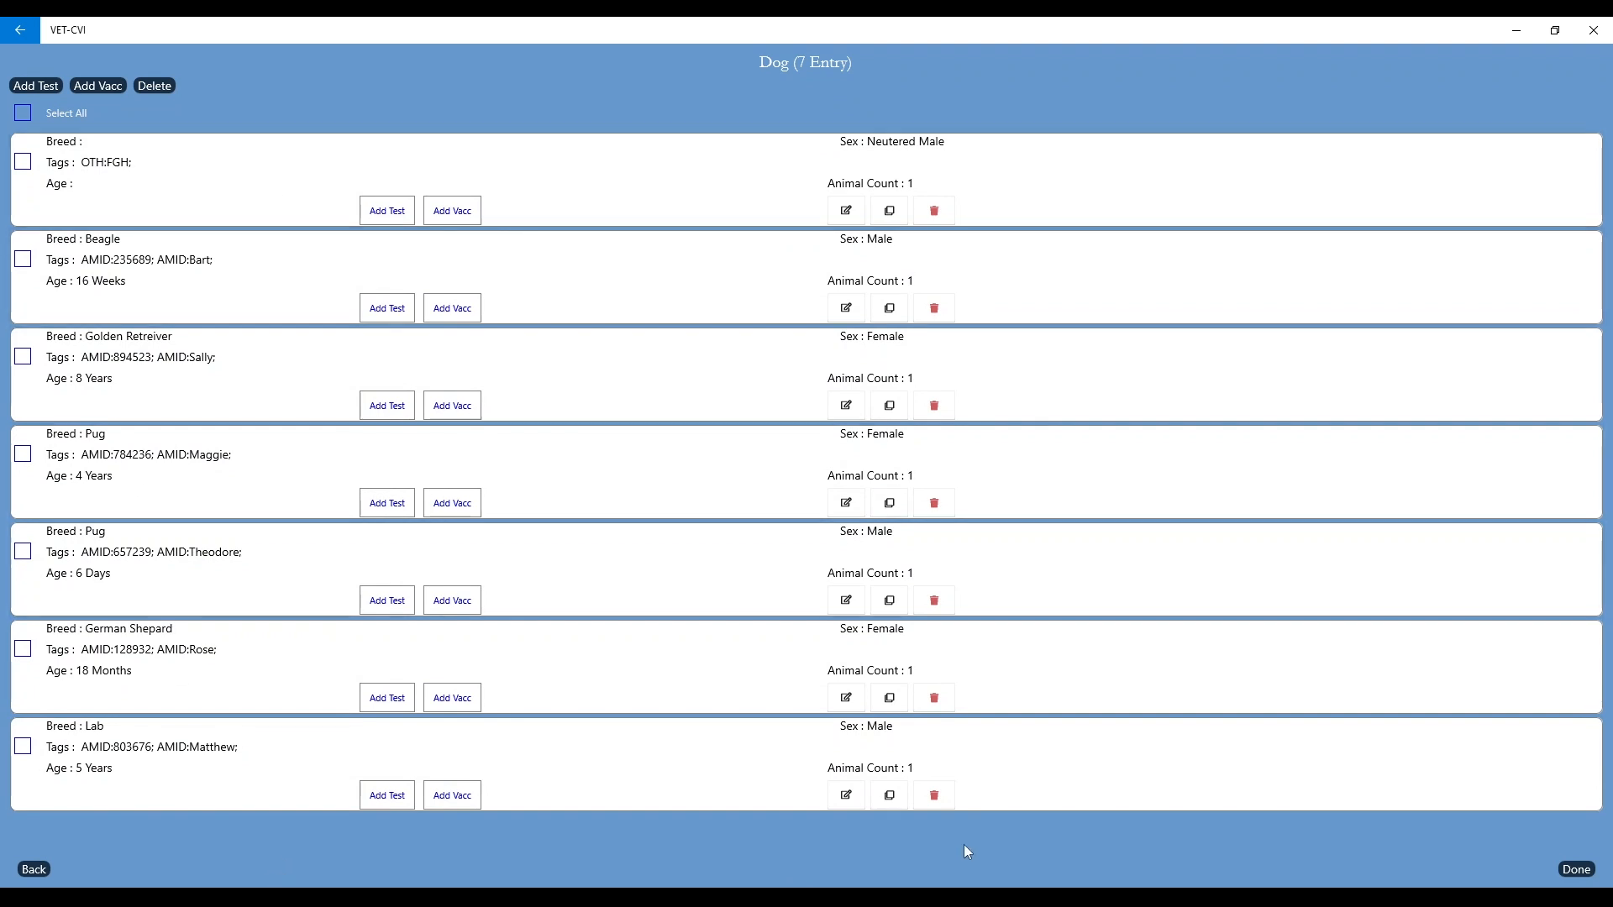
pyautogui.click(933, 210)
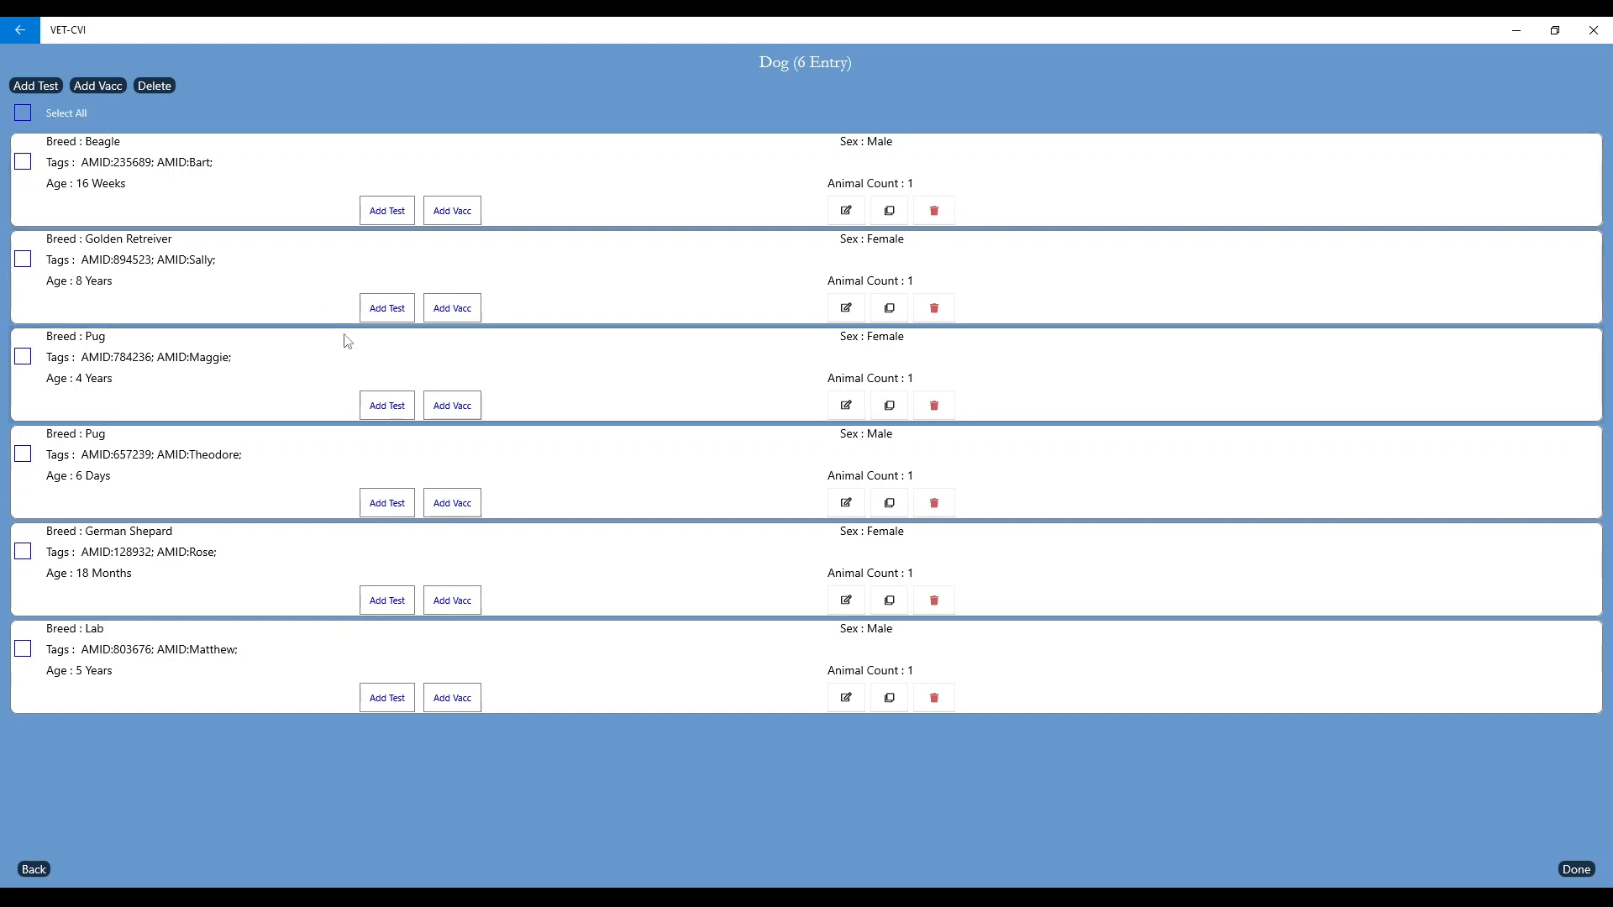
# Leave the Dog entries and return to the VET-CVI Dashboard
pyautogui.click(25, 30)
pyautogui.click(19, 63)
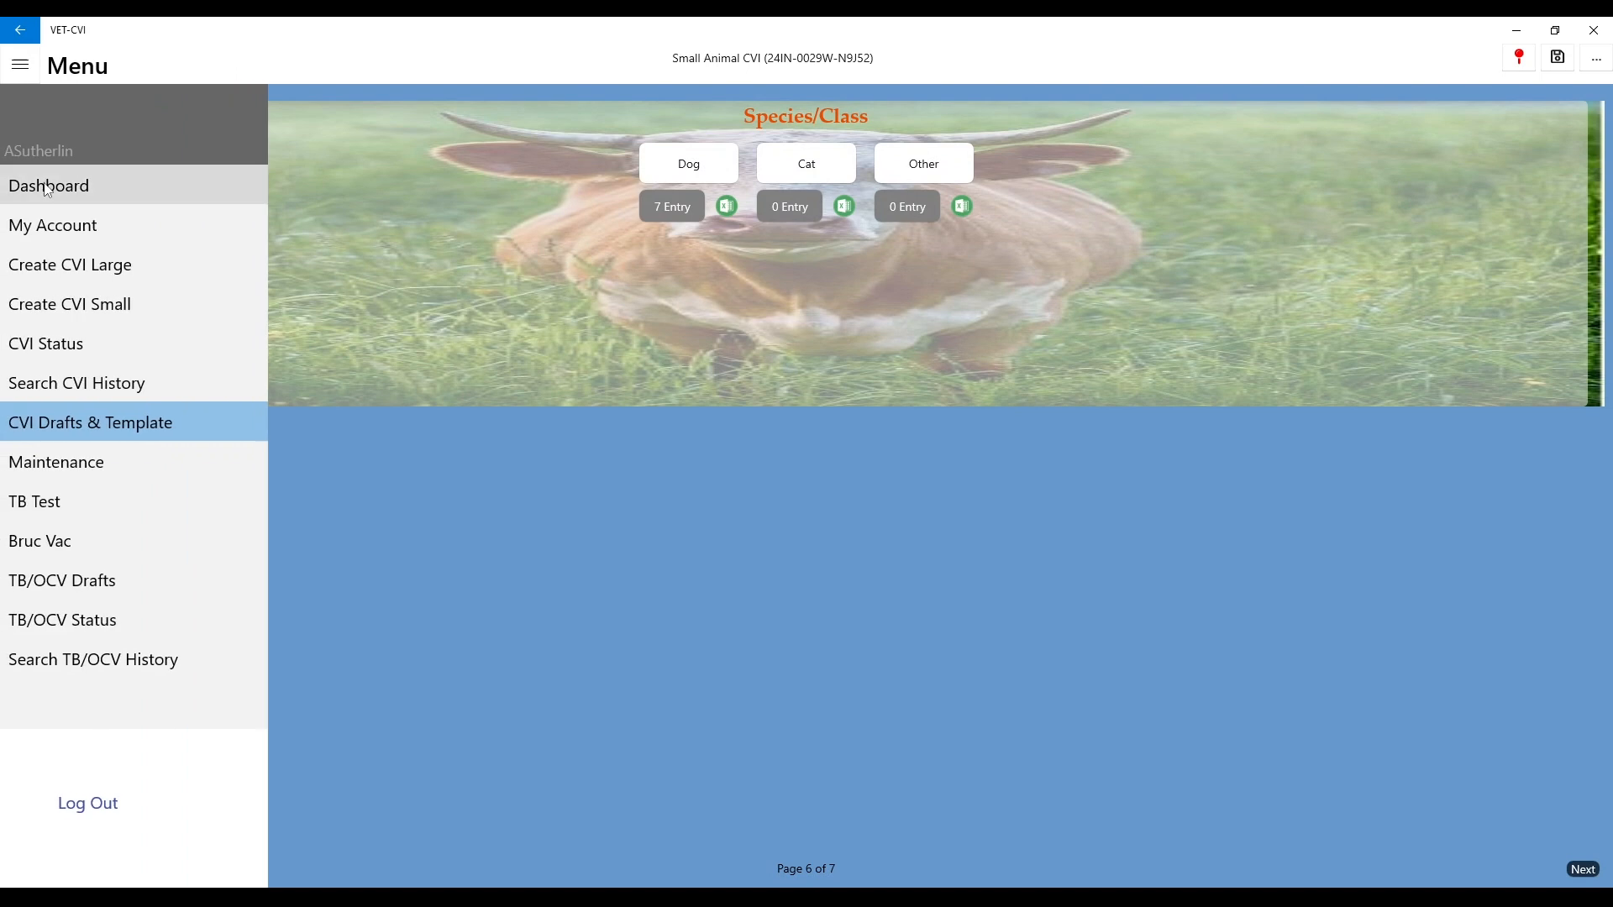
pyautogui.click(47, 188)
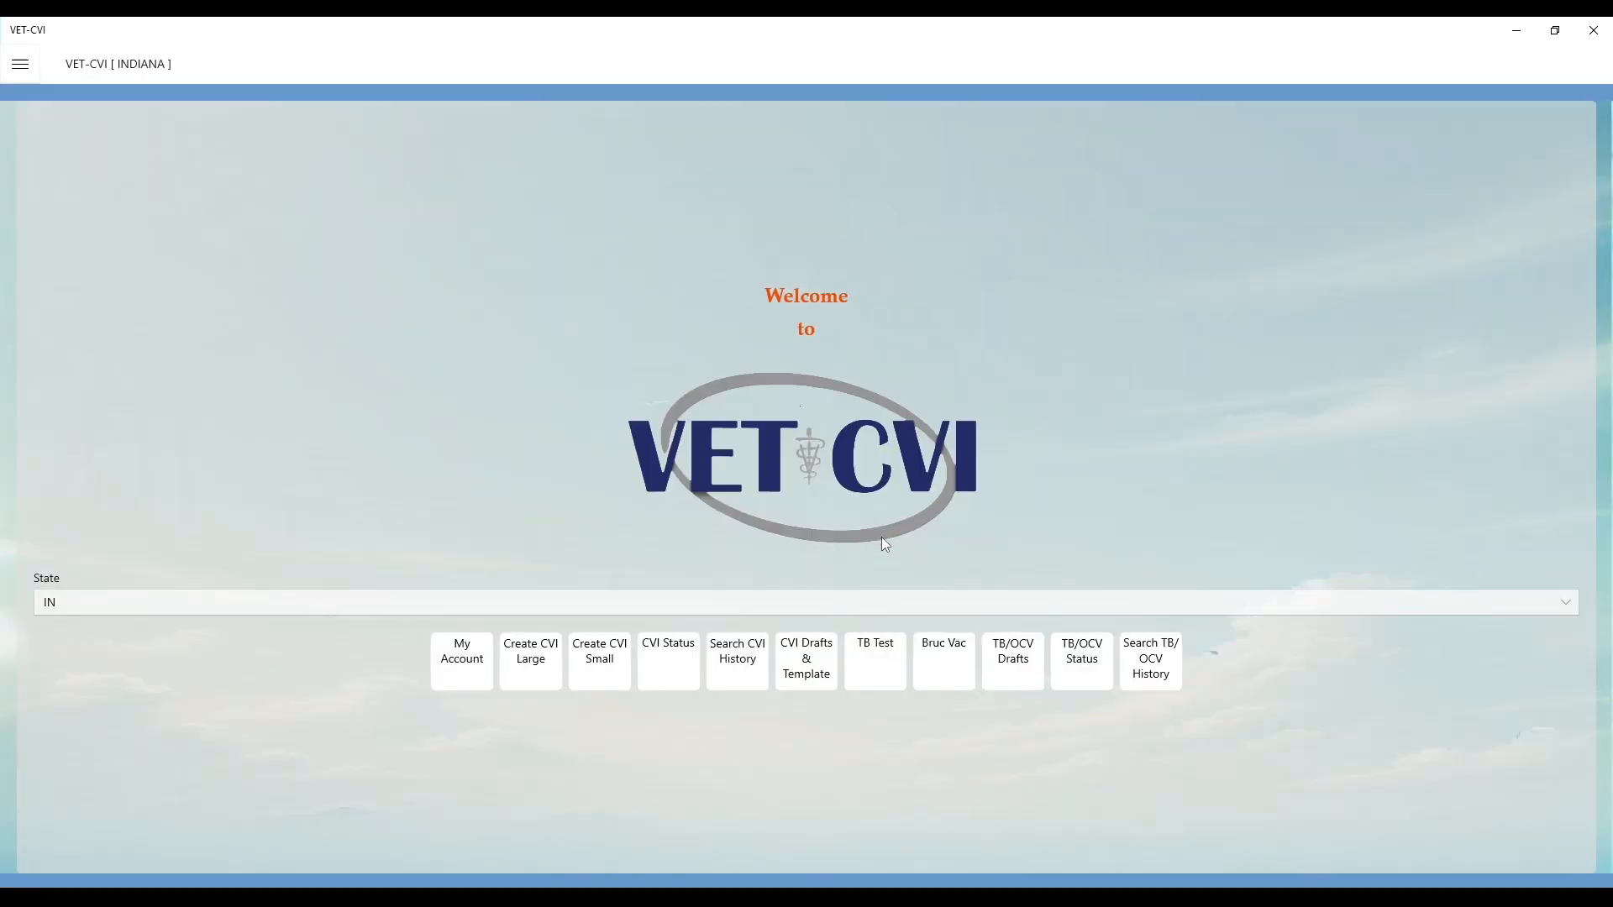